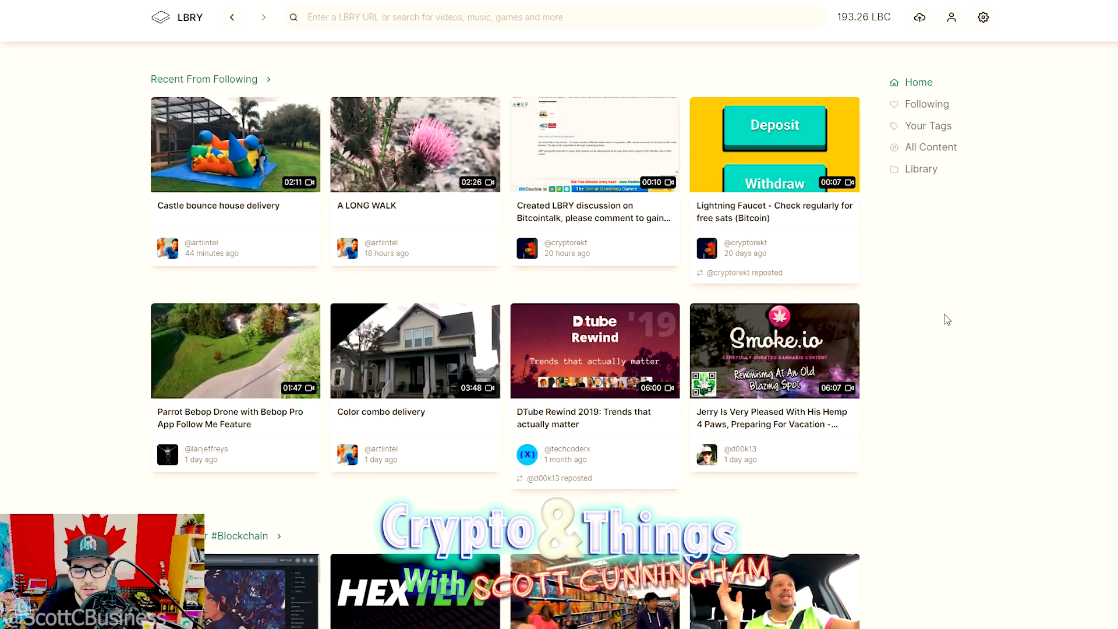
Open your own channel's page from the account menu's Channels list
scroll(947, 320, "down", 3)
scroll(944, 317, "up", 1)
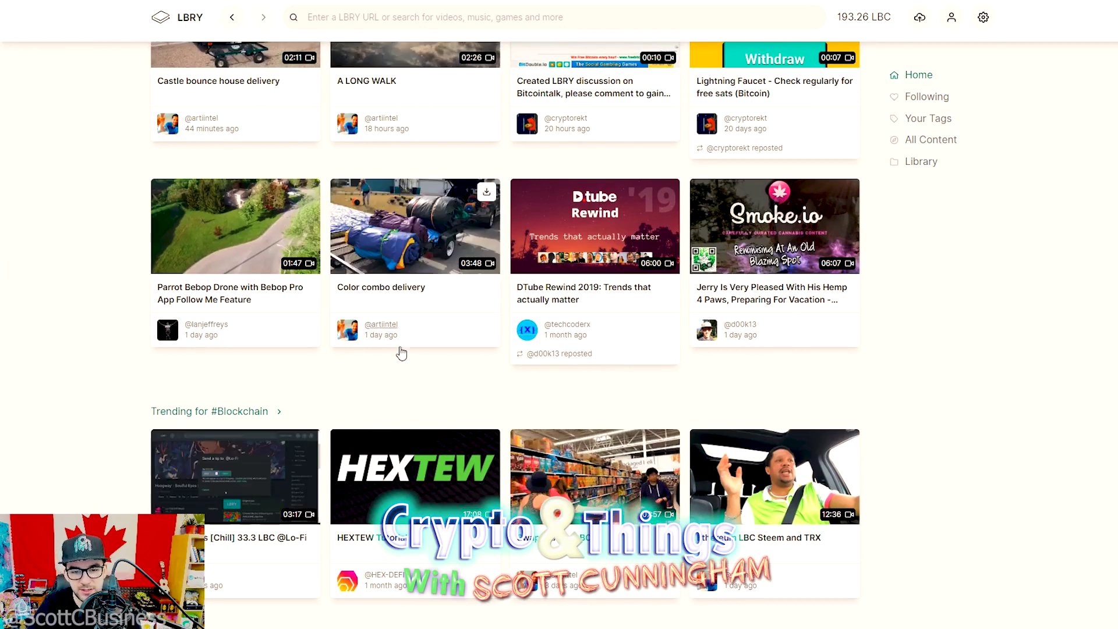
scroll(278, 543, "up", 2)
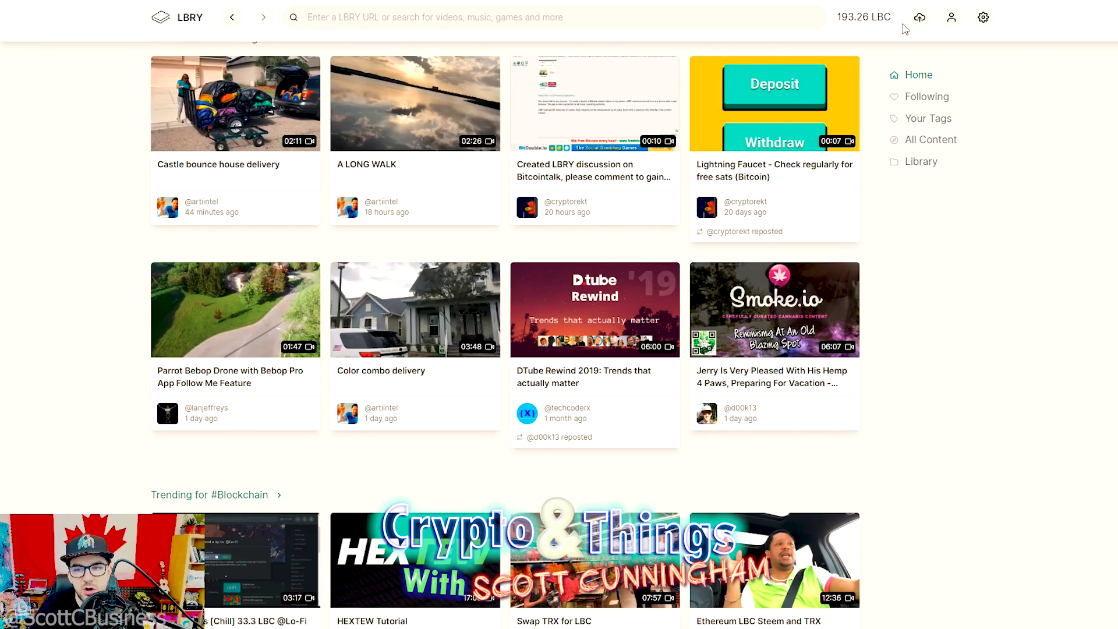
left_click(953, 19)
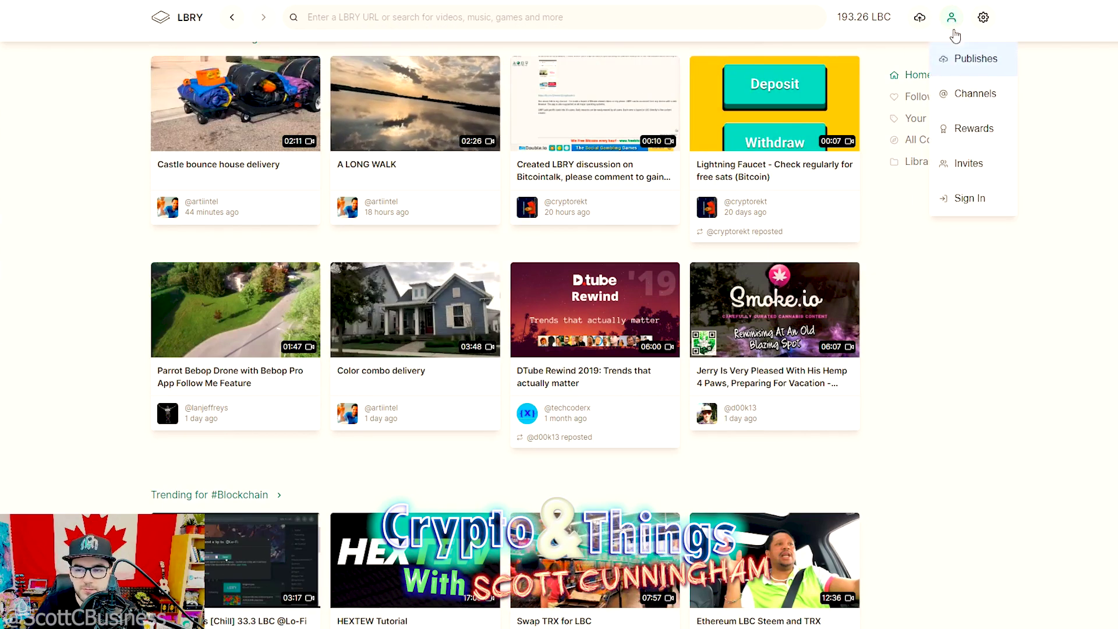
left_click(964, 92)
left_click(279, 124)
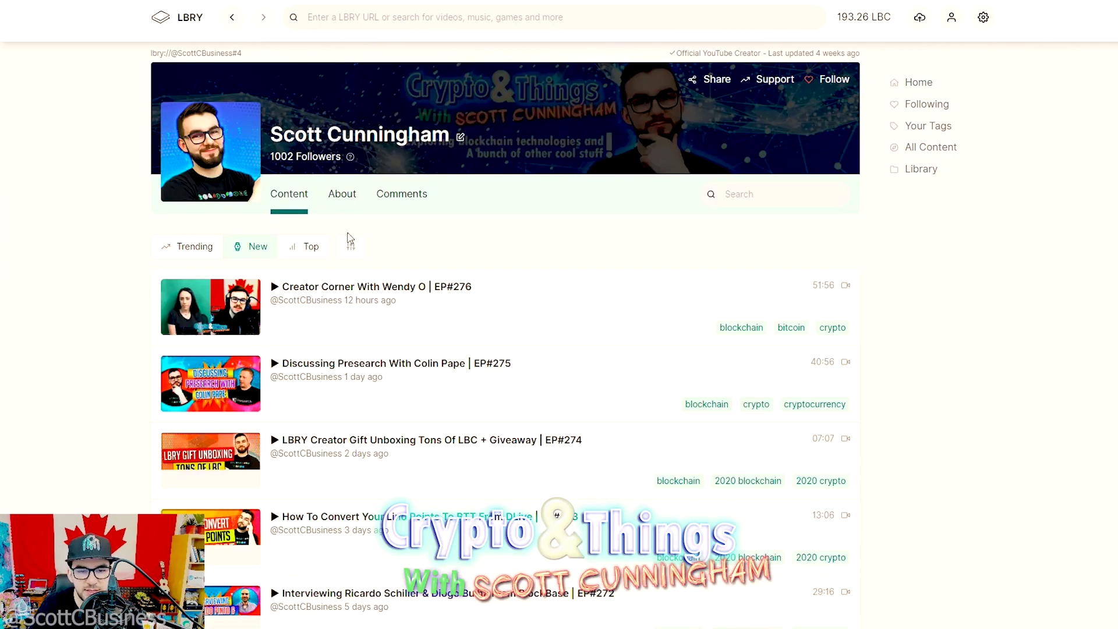
scroll(373, 291, "down", 2)
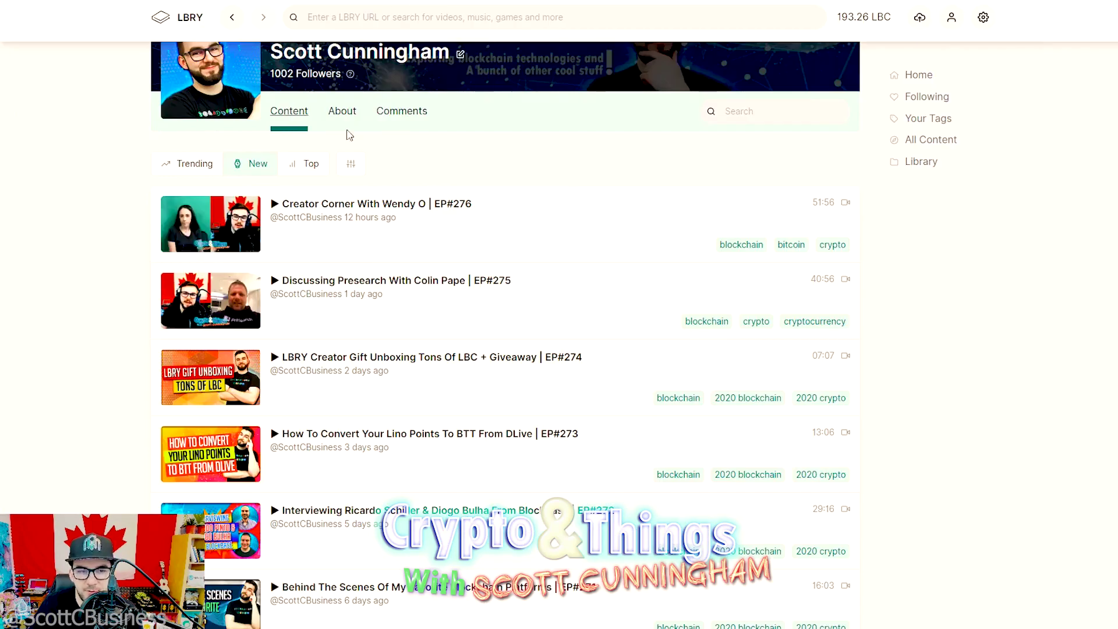
Scroll the channel's content list and open the 'Giving Away Over 9,000 LBC!' post
scroll(349, 135, "up", 2)
left_click_drag(270, 156, 307, 160)
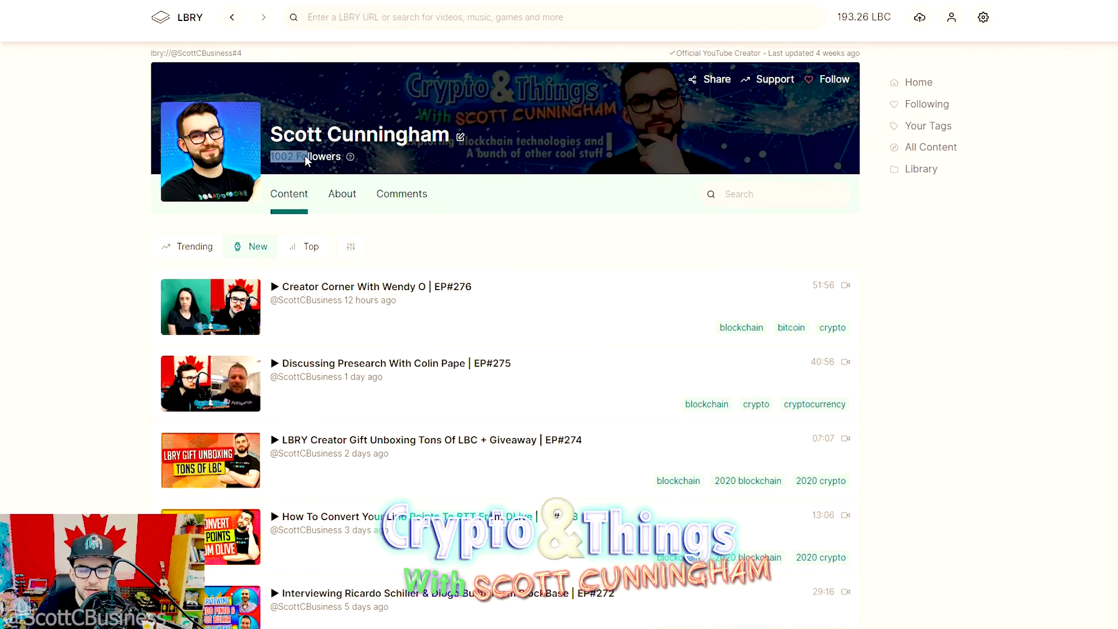
left_click(1022, 236)
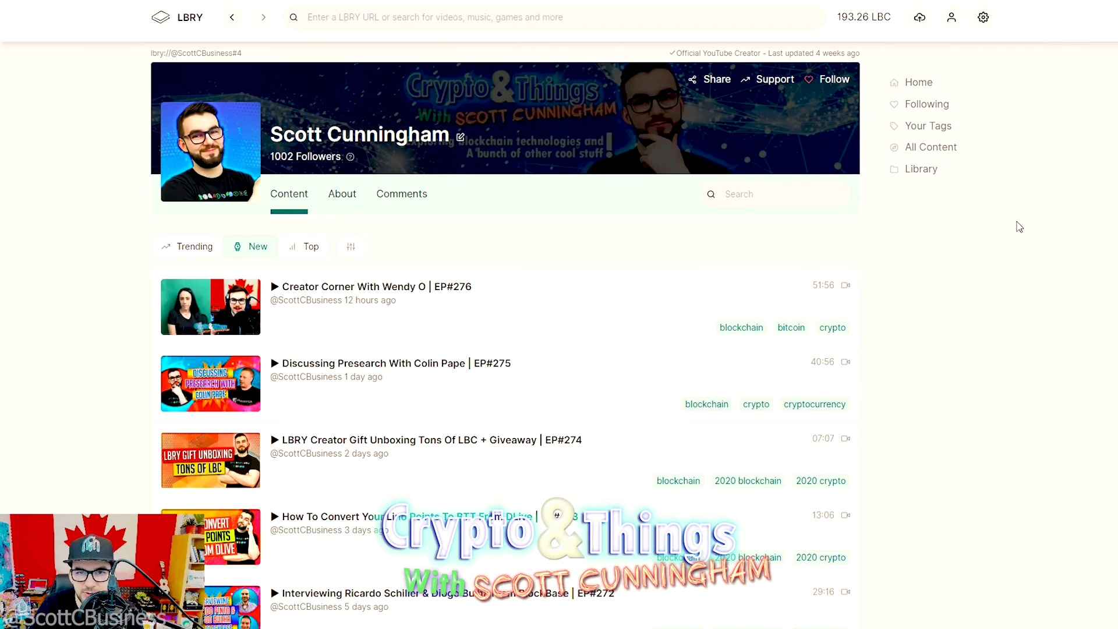
scroll(716, 198, "down", 3)
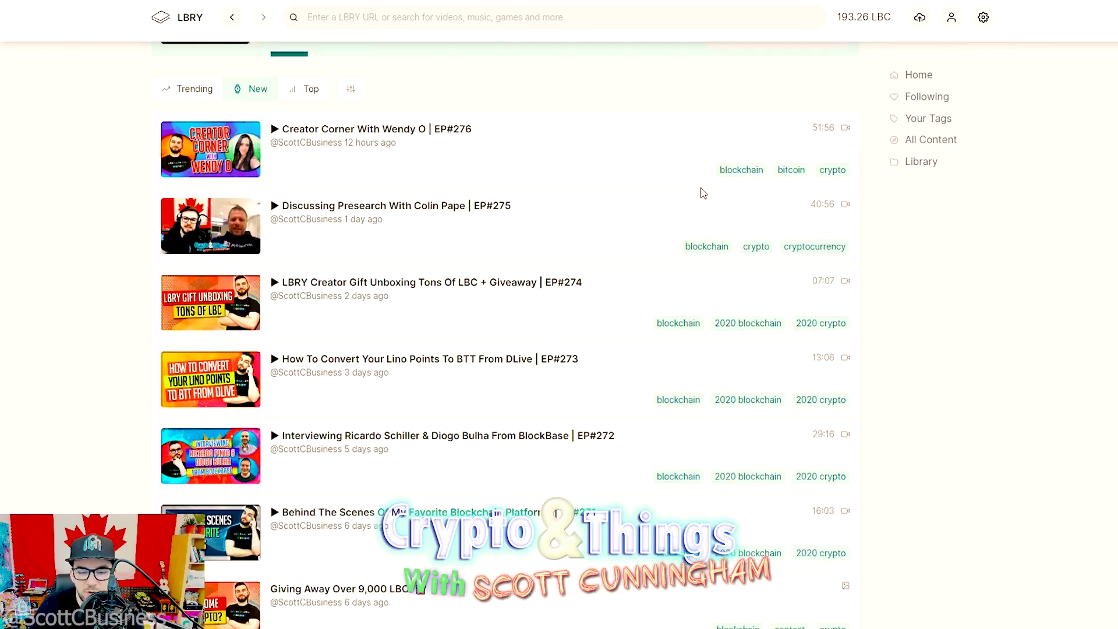
scroll(553, 329, "down", 3)
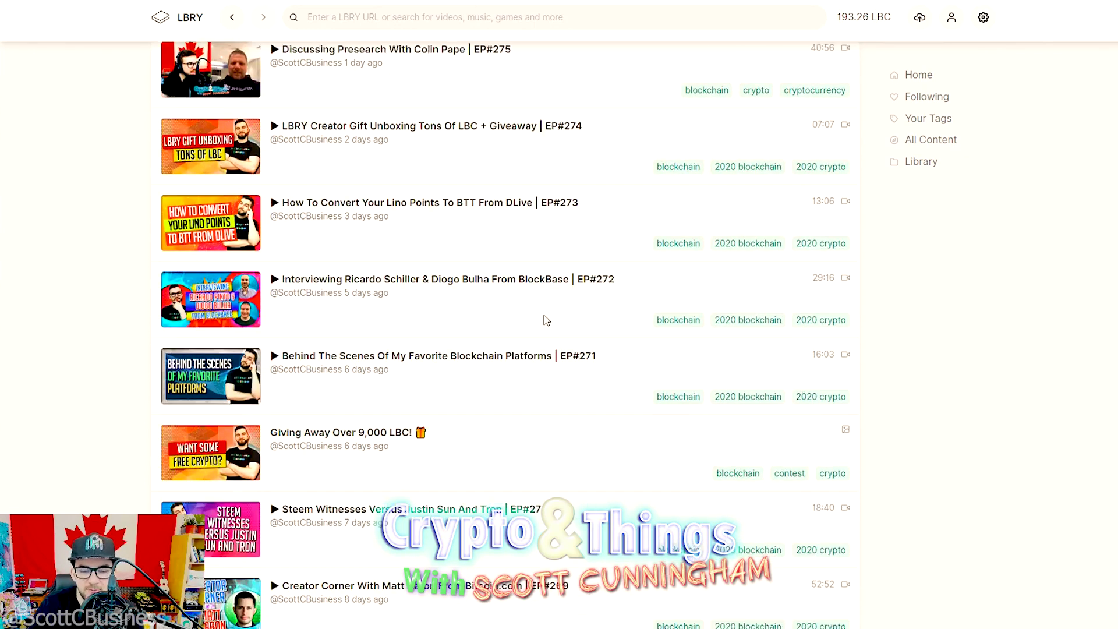
scroll(355, 361, "down", 3)
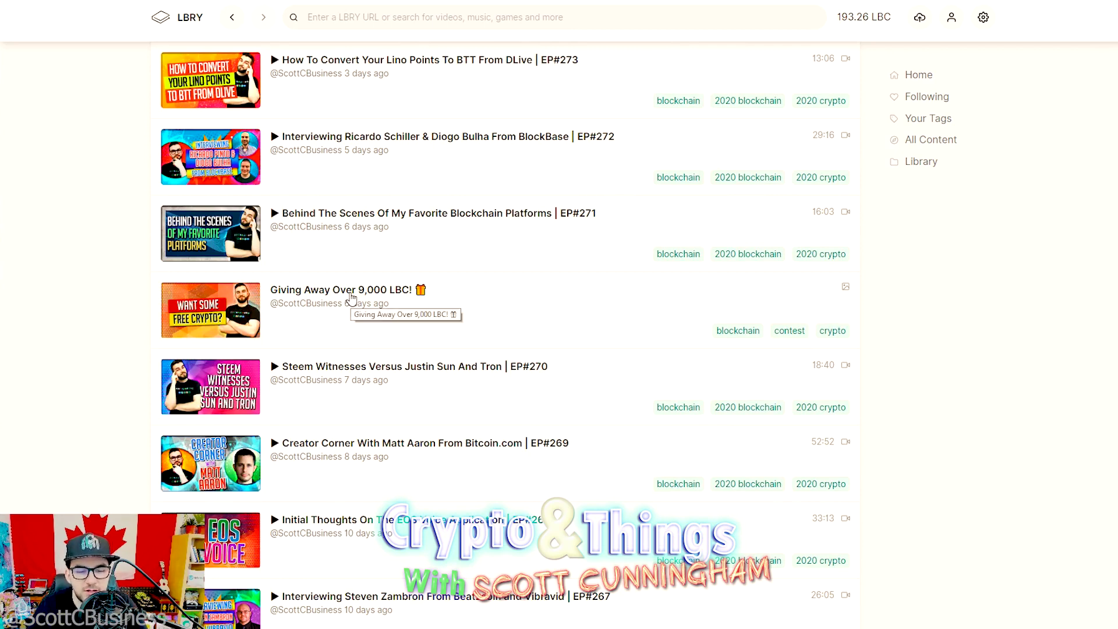
left_click(351, 294)
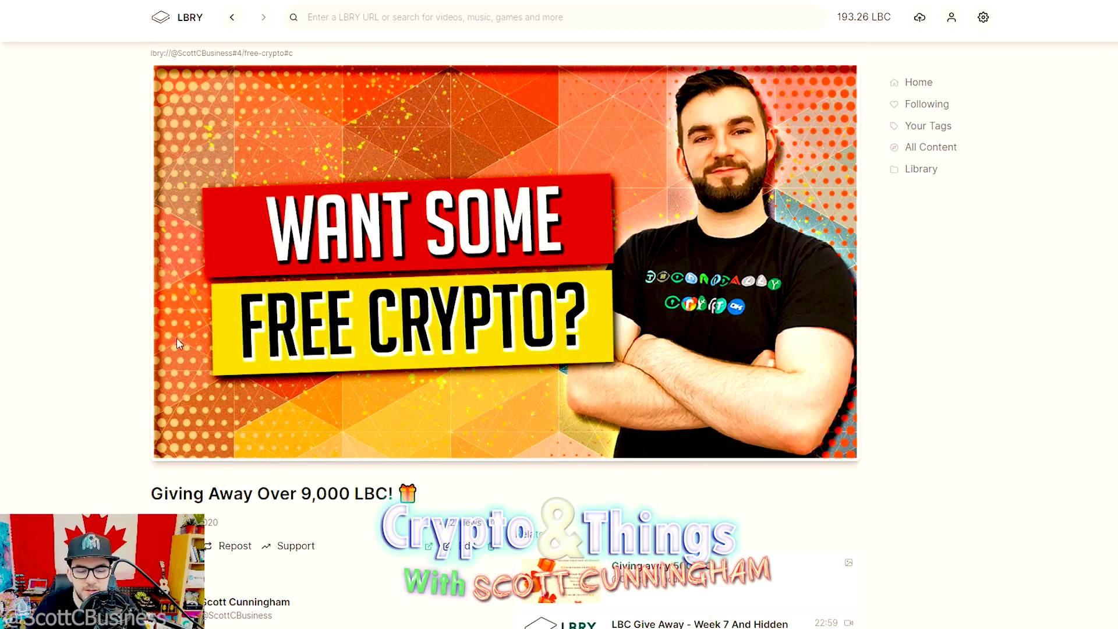
Read through the 'Giving Away Over 9,000 LBC!' description, highlighting the follower milestone line
scroll(177, 338, "down", 3)
scroll(332, 417, "down", 4)
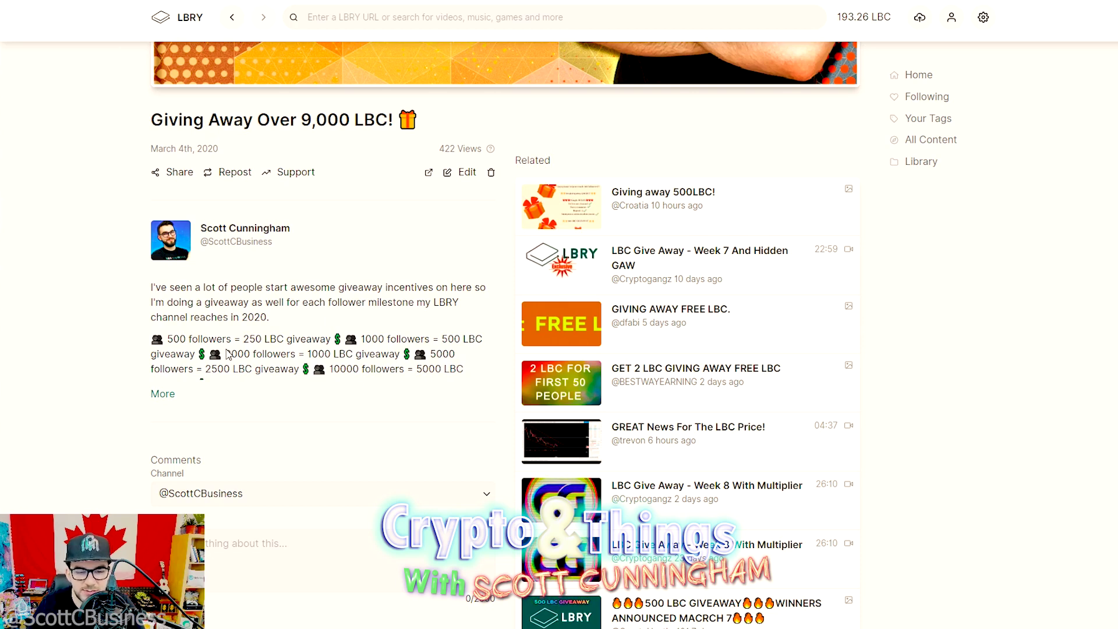
left_click_drag(226, 354, 327, 362)
left_click(312, 394)
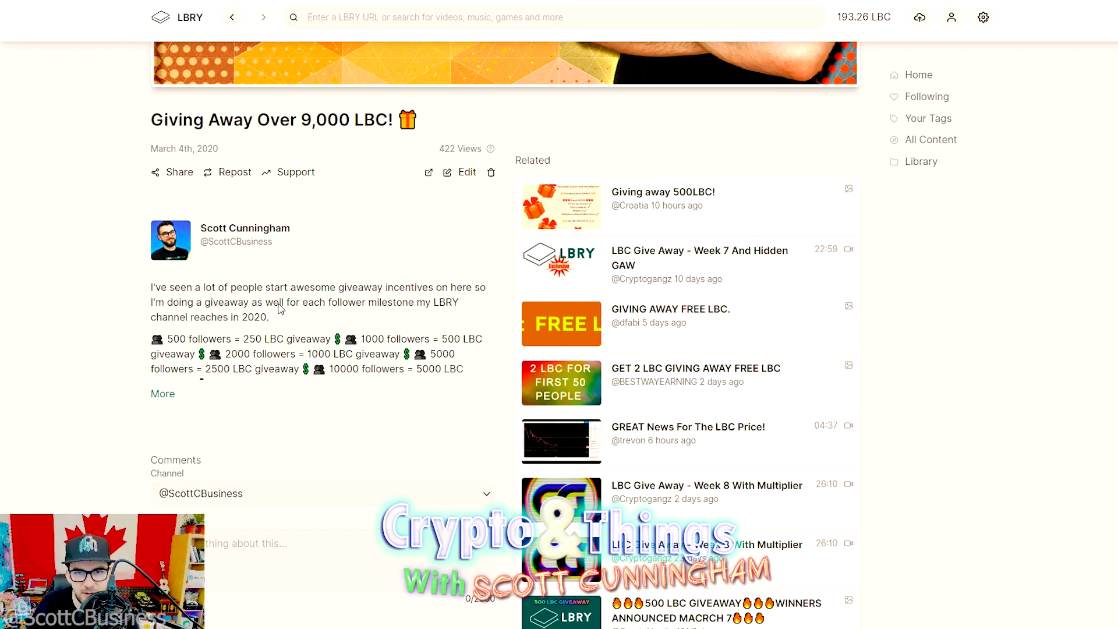
scroll(280, 309, "up", 3)
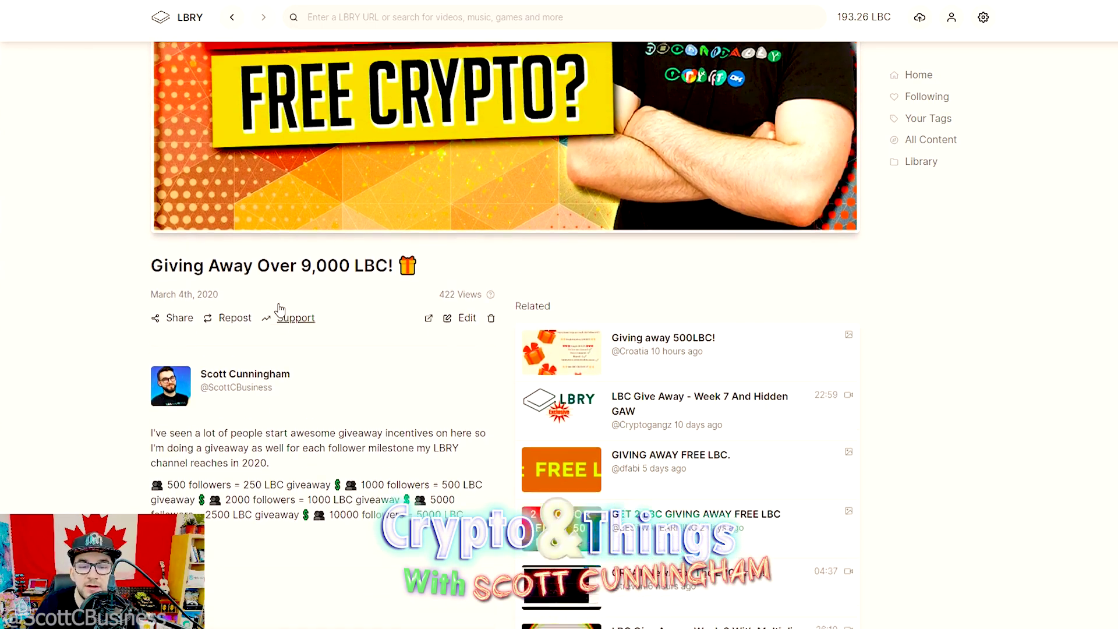
scroll(279, 307, "up", 4)
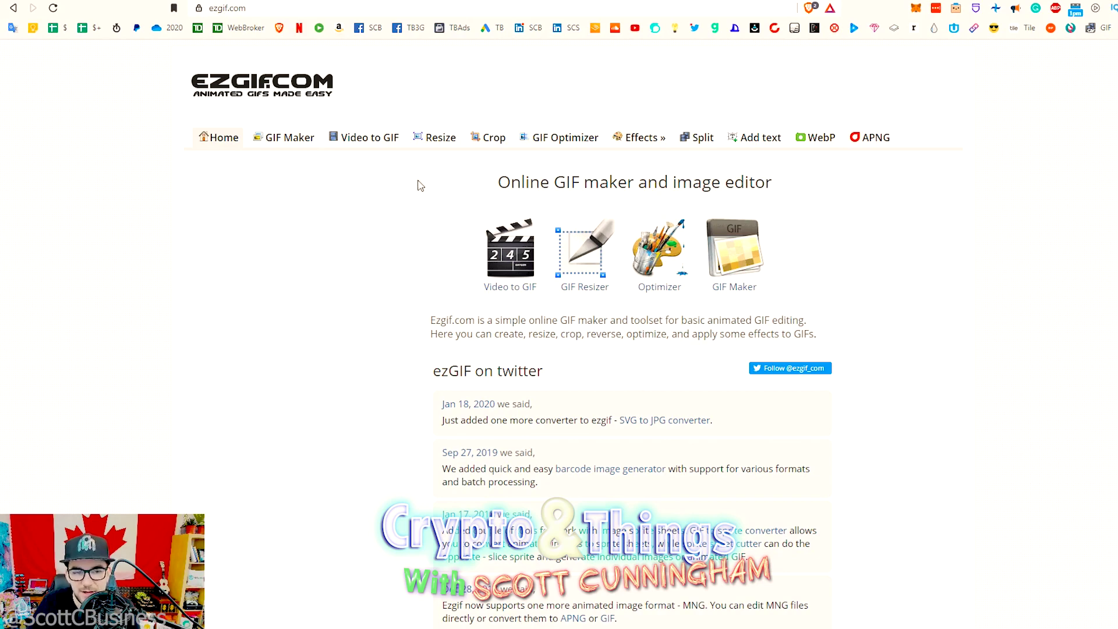
Upload 'Creator Corner With Wendy O gif.mp4' into ezgif's Video to GIF converter
left_click(354, 136)
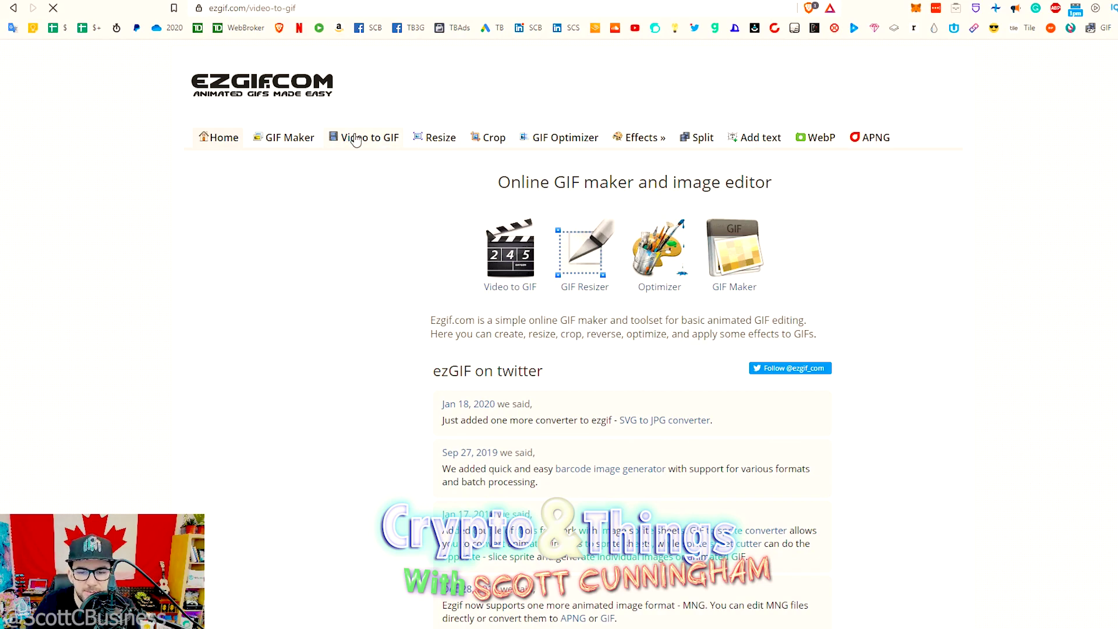
scroll(434, 260, "down", 2)
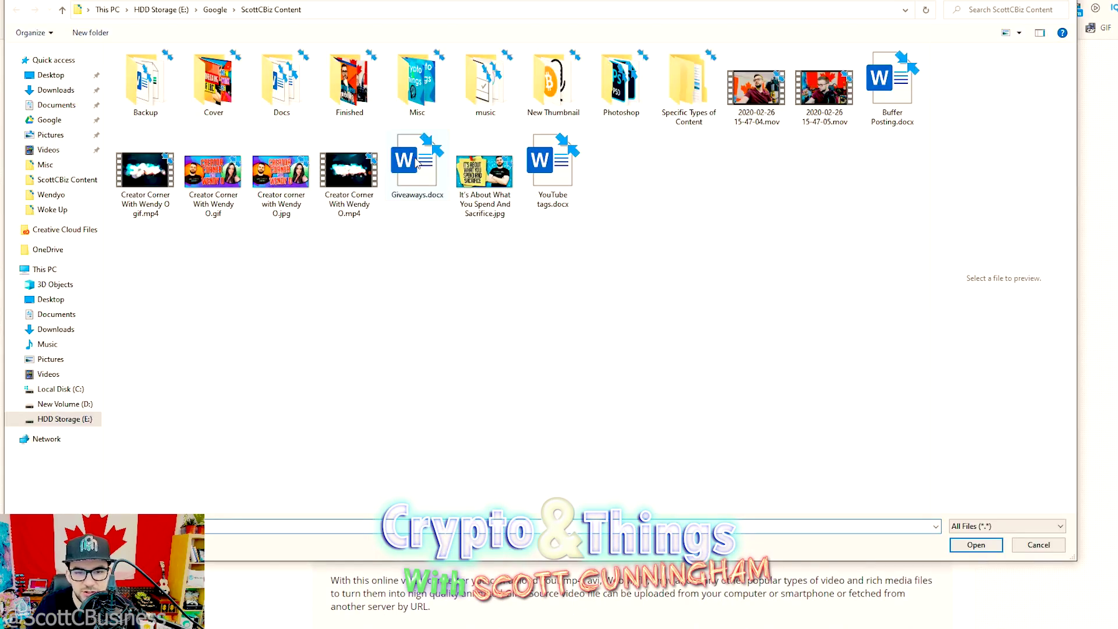
double_click(145, 175)
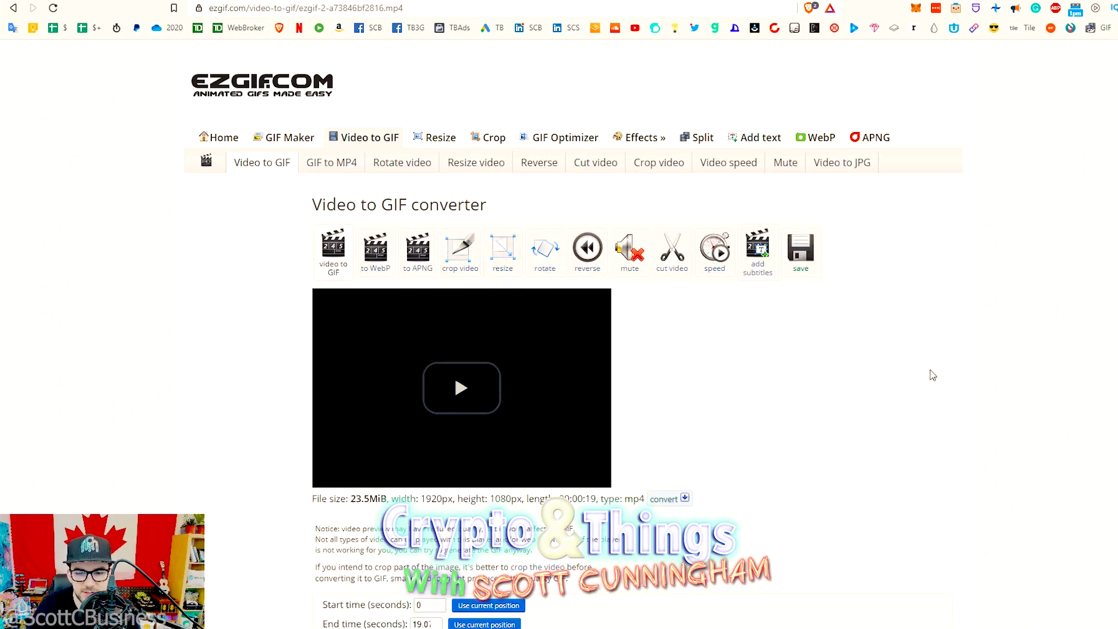
Trim the clip to start at 0:10 and end at 16.84 seconds
scroll(932, 375, "down", 1)
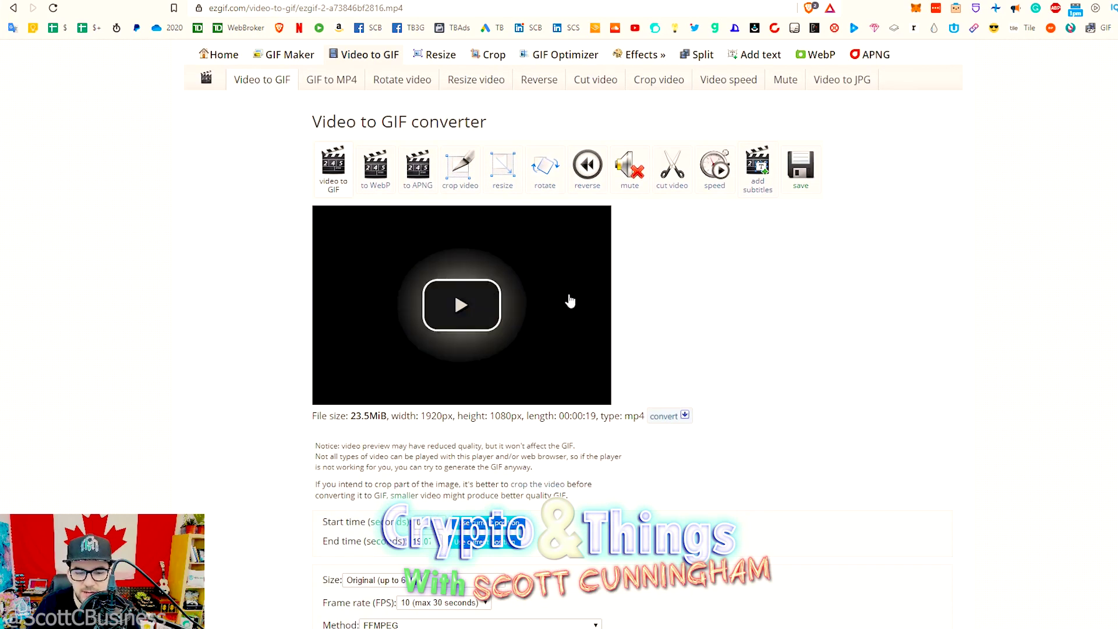
scroll(431, 291, "down", 2)
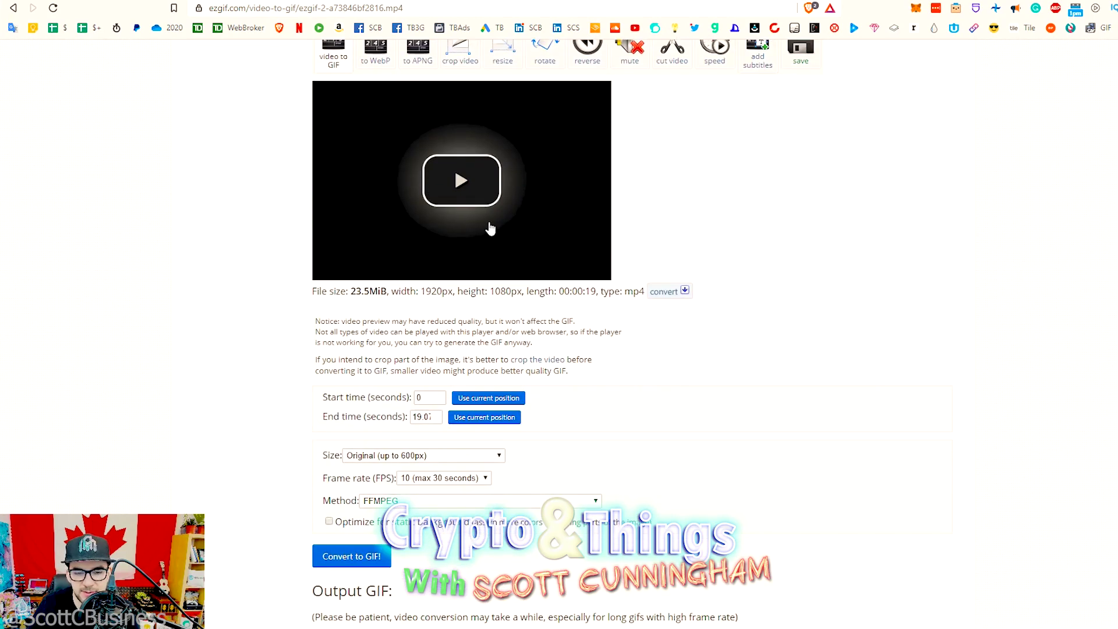
scroll(469, 254, "up", 1)
left_click(458, 278)
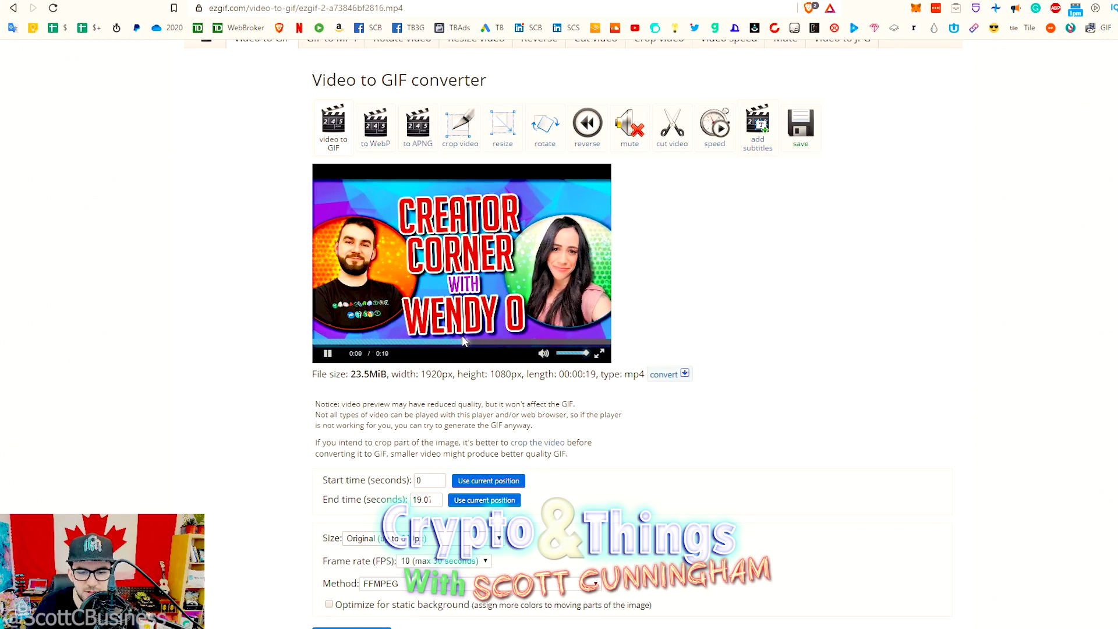
key("space")
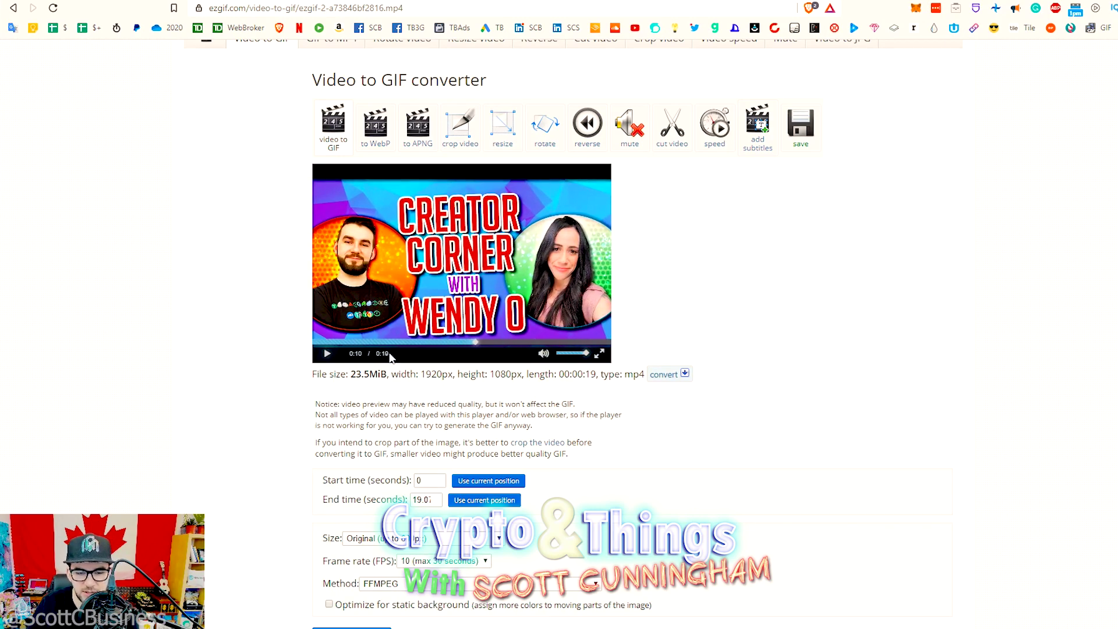
scroll(474, 474, "down", 1)
left_click(476, 401)
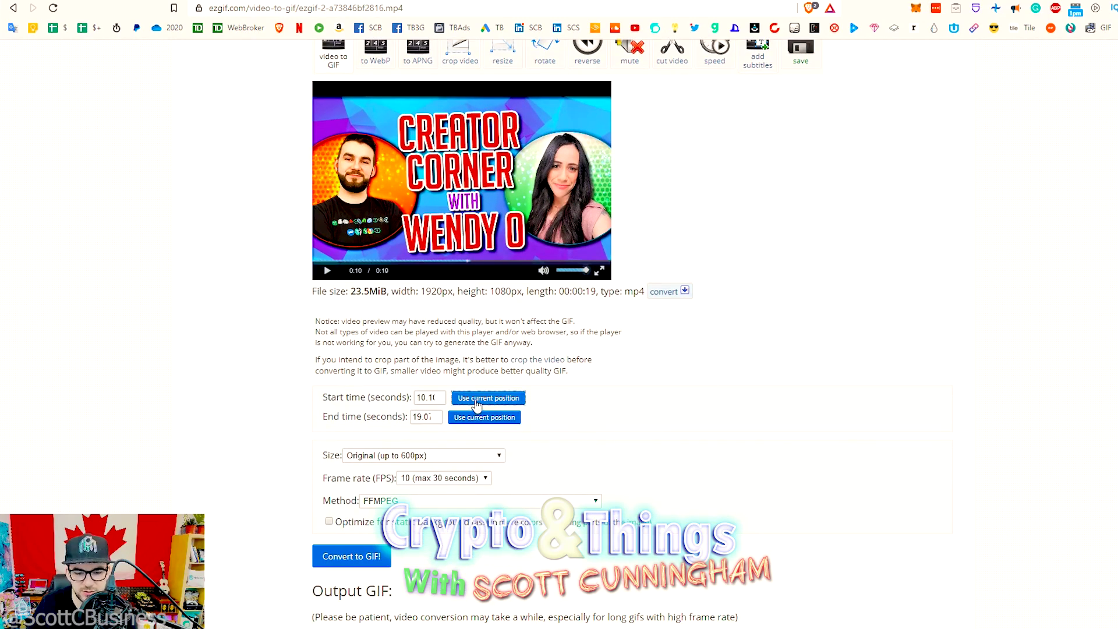
left_click_drag(539, 262, 580, 265)
left_click(498, 423)
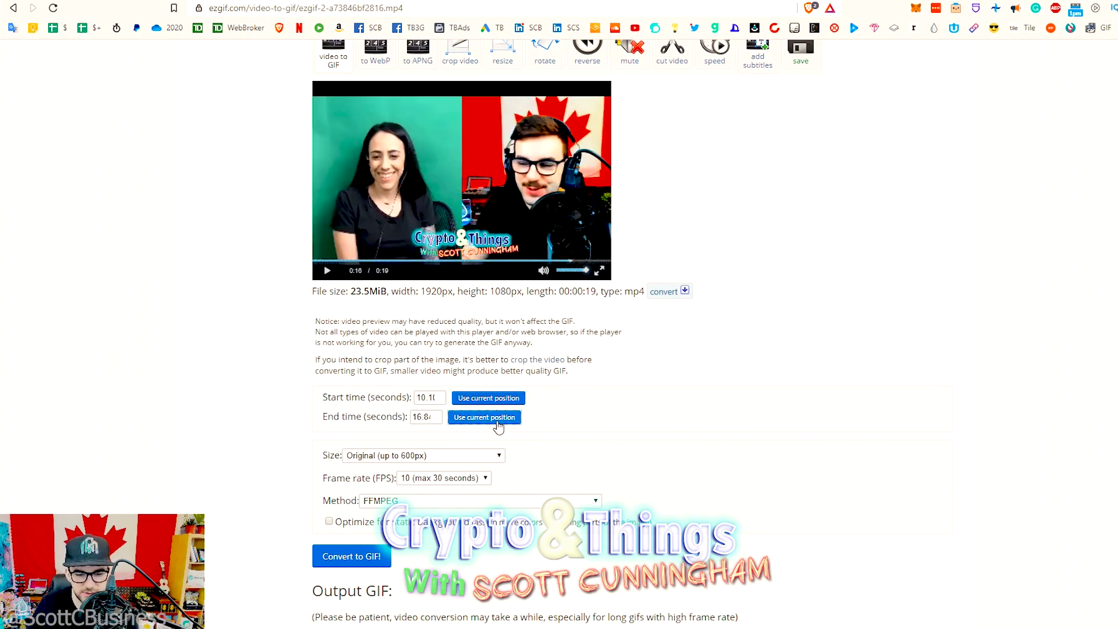
Keep the GIF output size at Original (up to 800px)
scroll(456, 354, "down", 2)
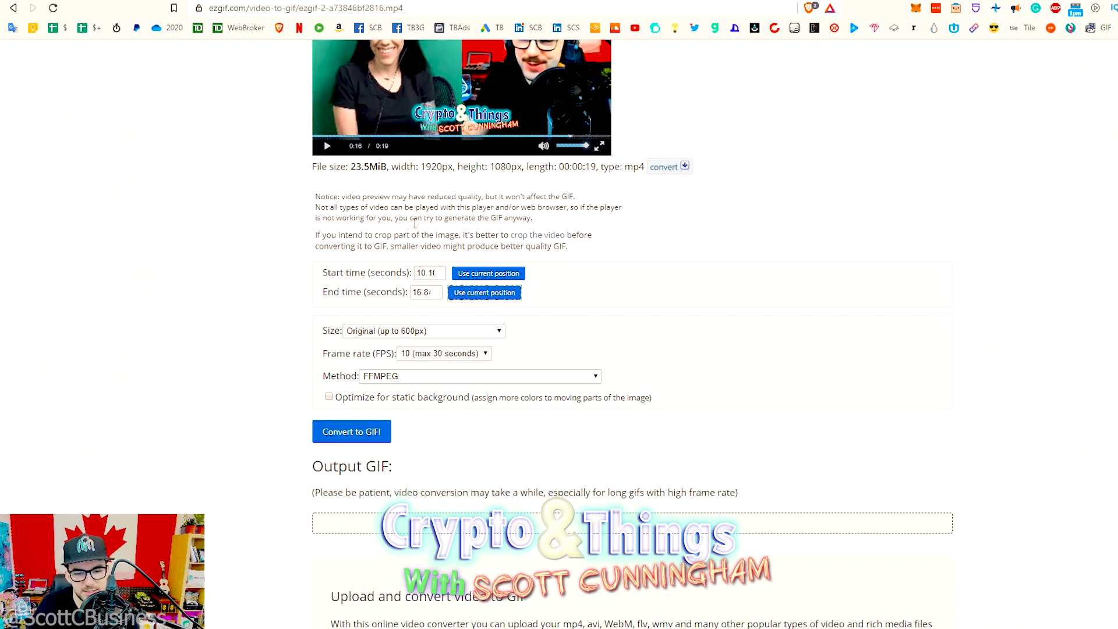
scroll(414, 223, "down", 2)
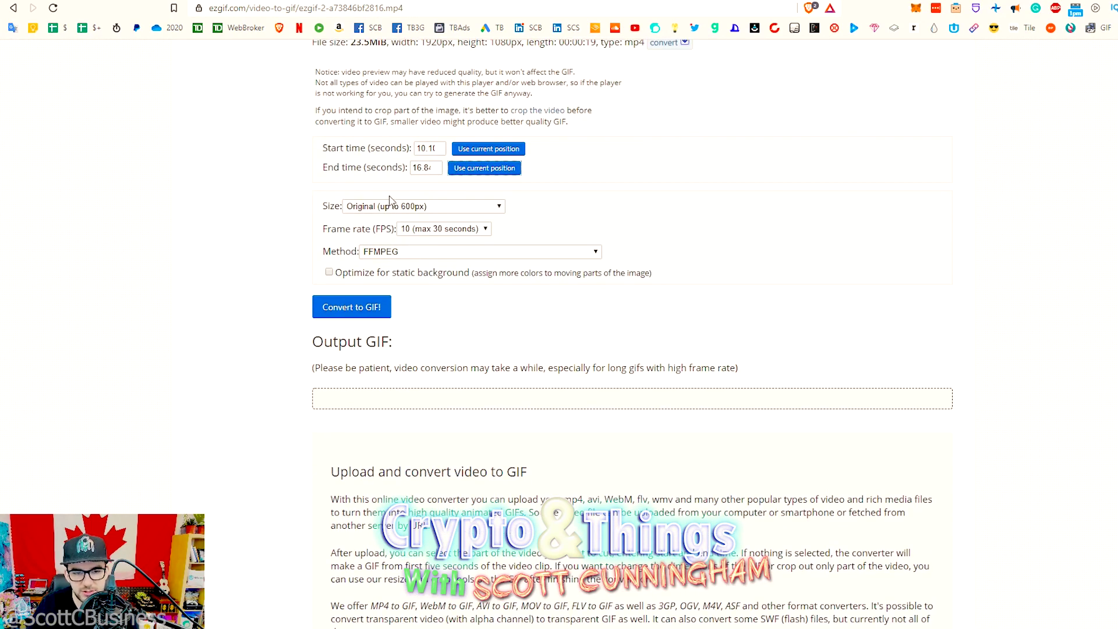
left_click(395, 212)
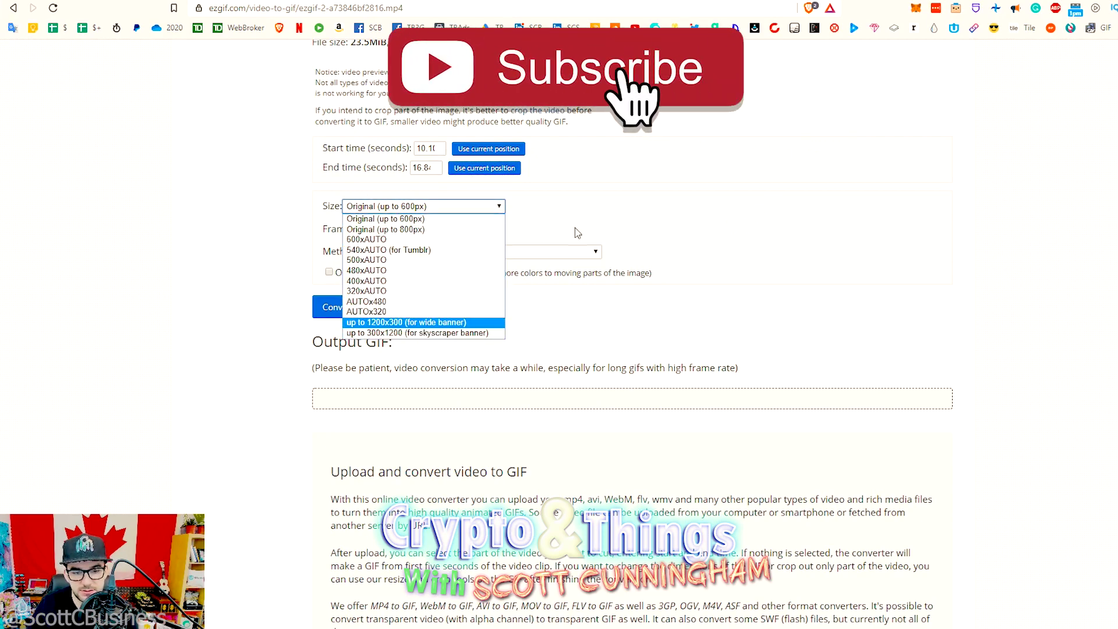
left_click(419, 230)
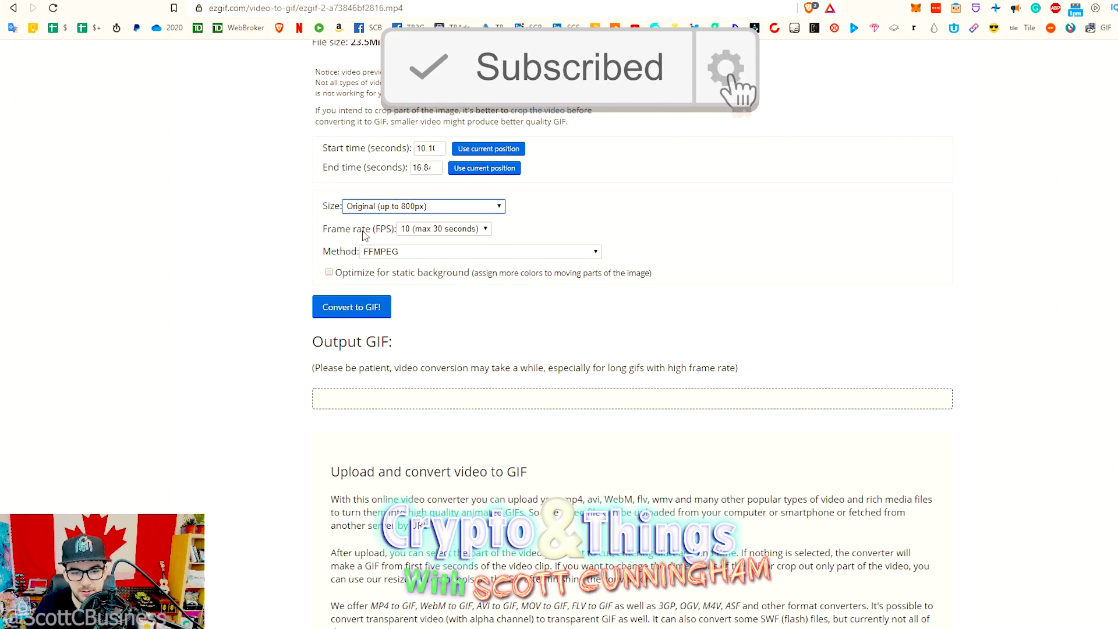
scroll(703, 344, "up", 5)
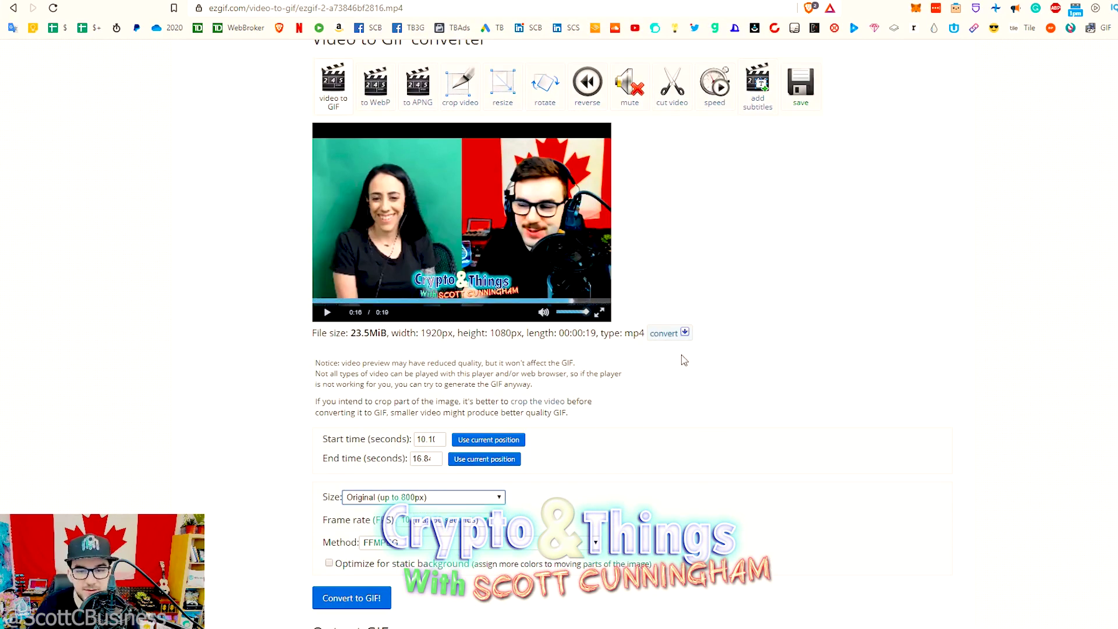
scroll(725, 305, "down", 4)
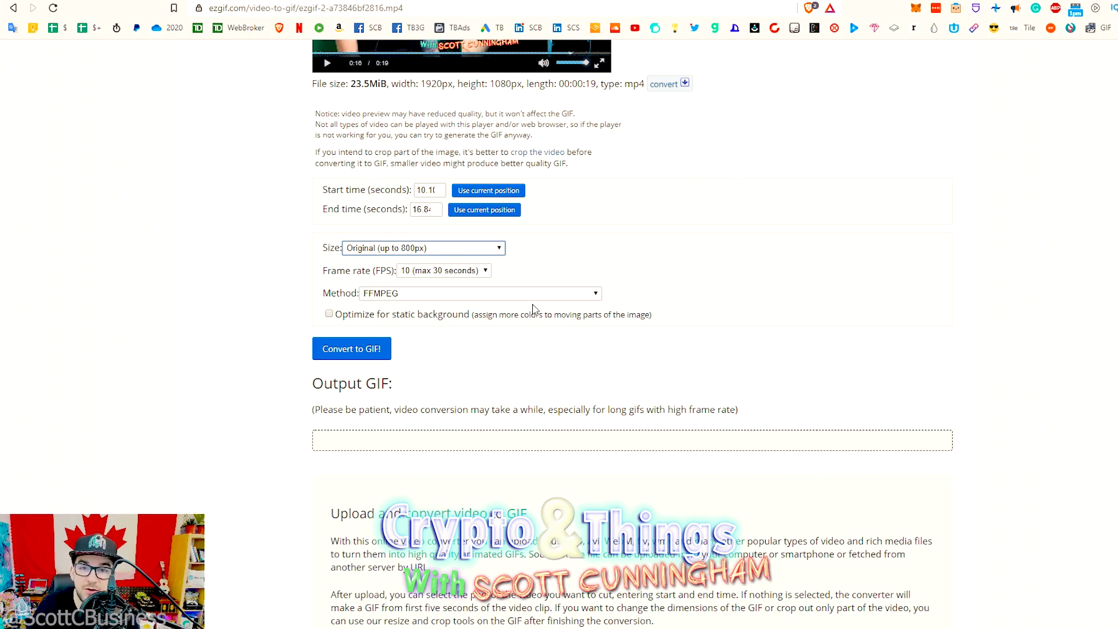
Convert the trimmed clip into an 800×450, 67-frame animated GIF
left_click(358, 345)
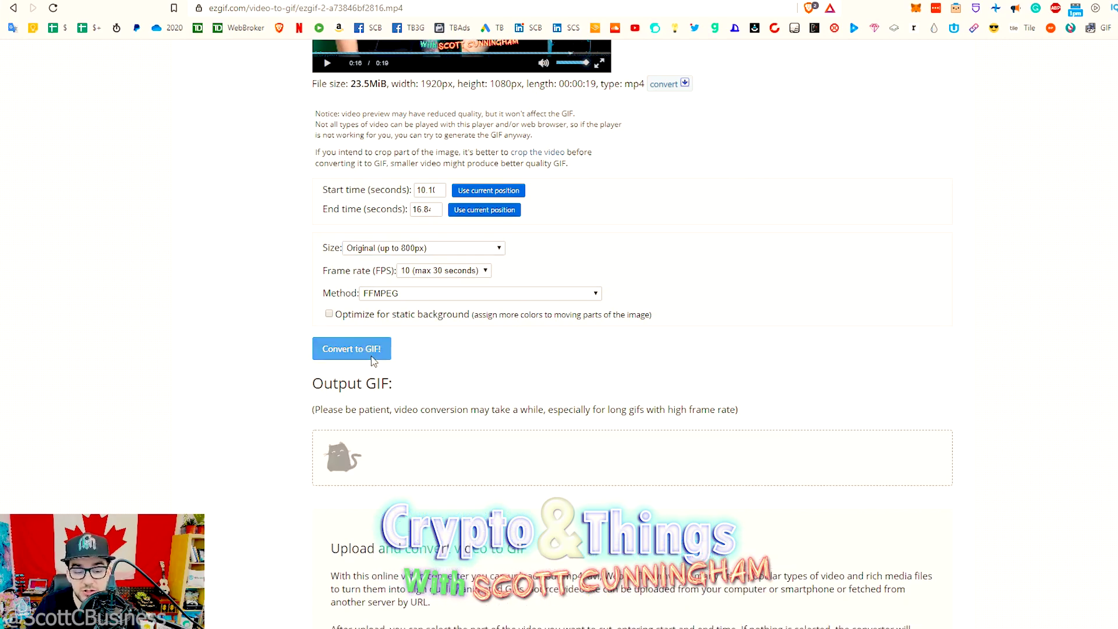
scroll(637, 279, "down", 4)
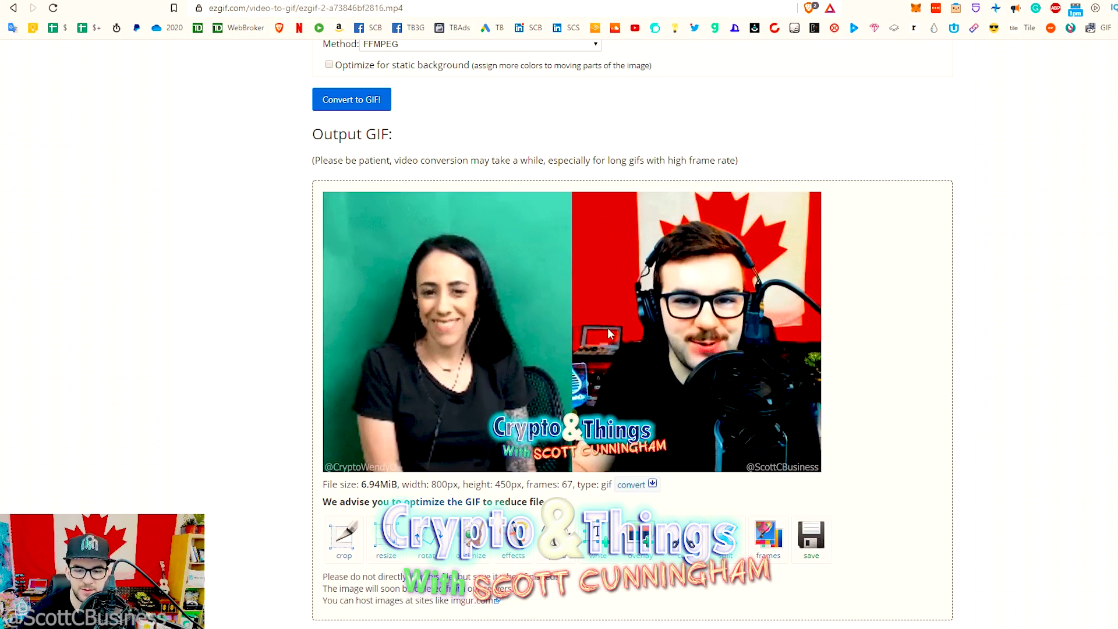
scroll(619, 319, "up", 3)
scroll(619, 319, "up", 3)
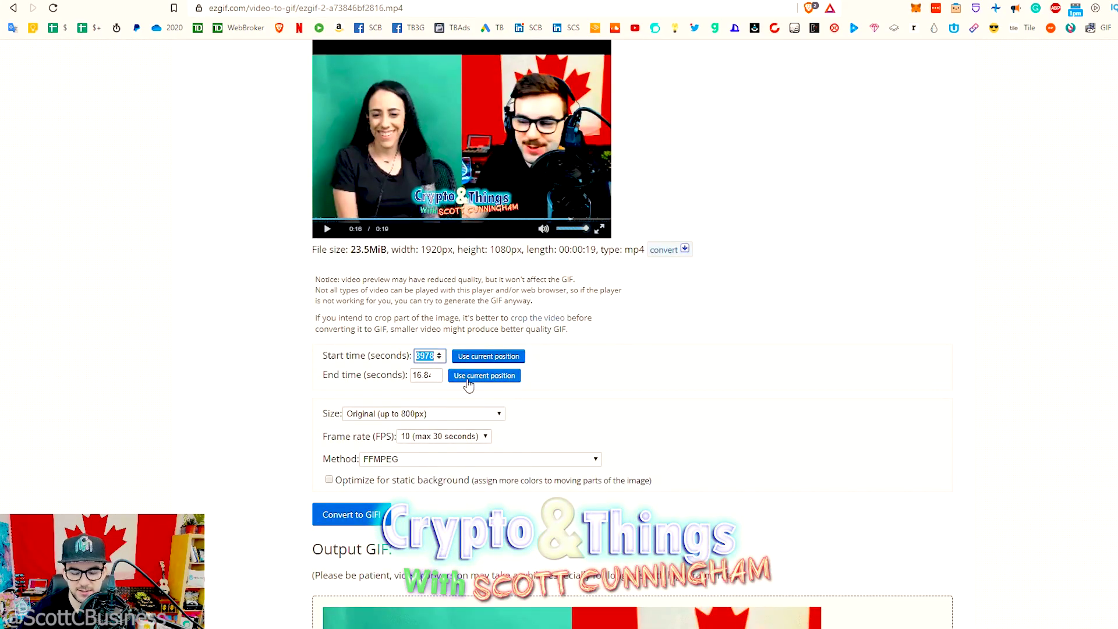
Check the finished GIF's right-click image options without choosing one
left_click(728, 383)
scroll(729, 382, "down", 4)
scroll(729, 382, "down", 4)
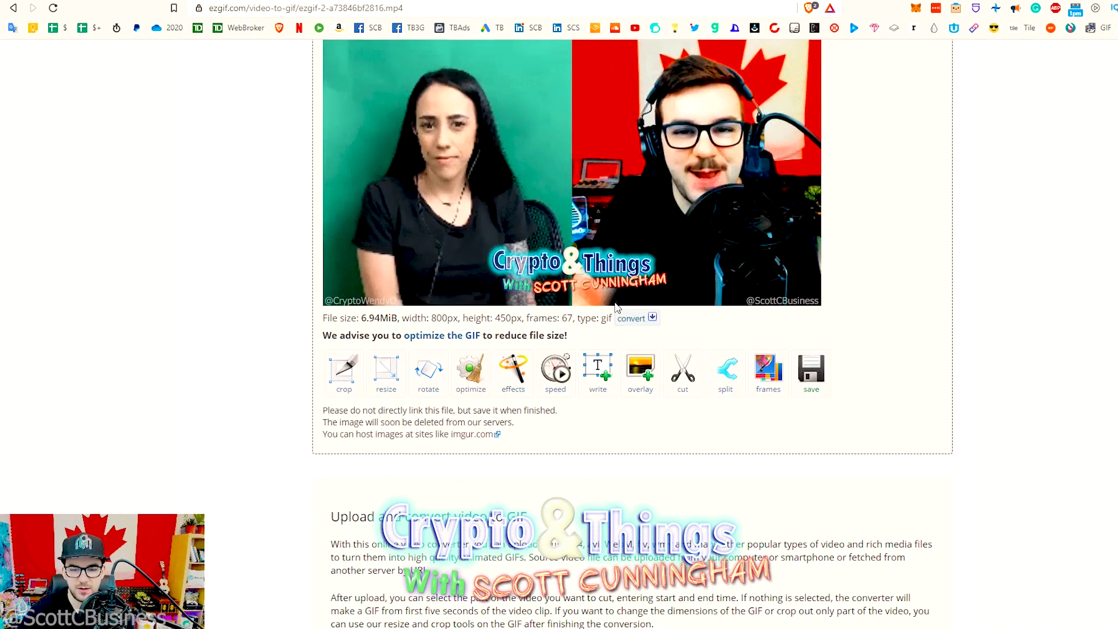
scroll(558, 326, "up", 2)
right_click(553, 319)
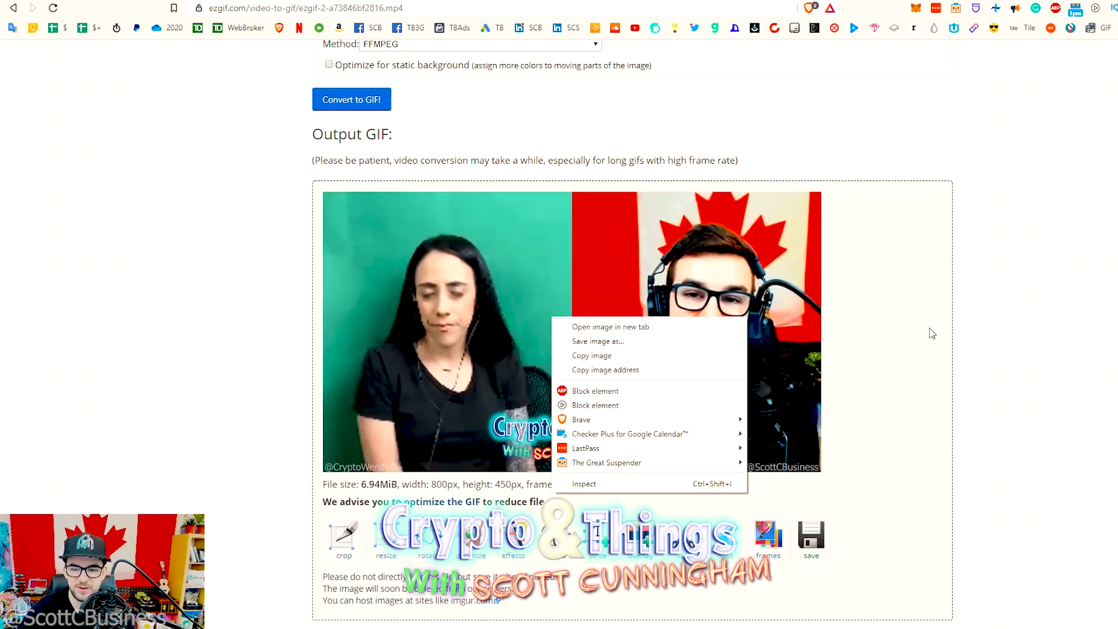
left_click(928, 332)
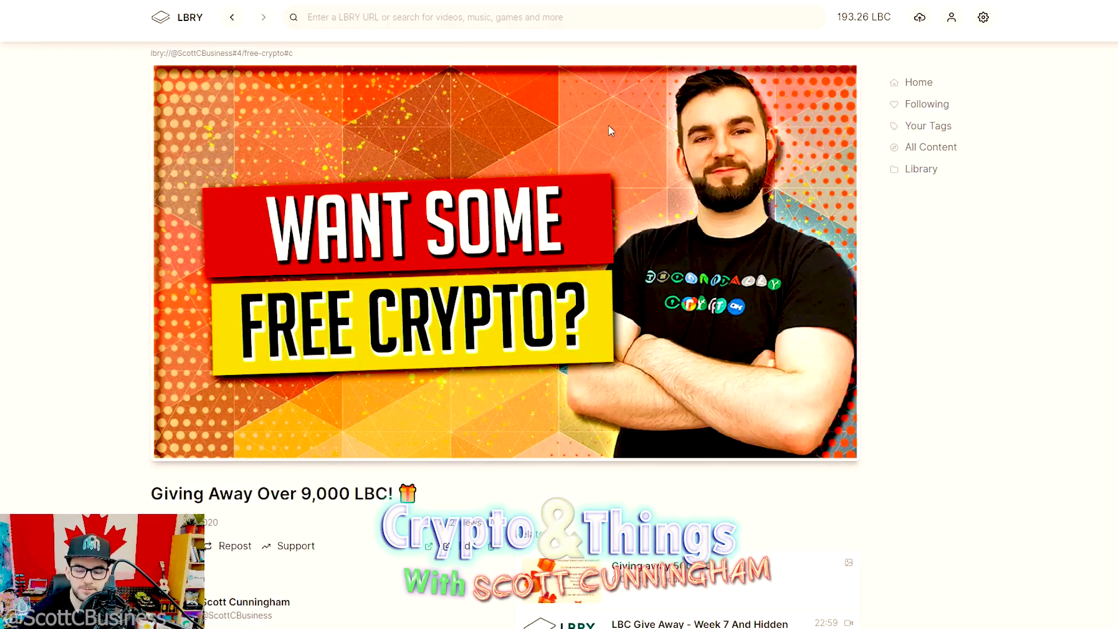
Start a new LBRY publish with 'Creator Corner With Wendy O.gif' as the file
scroll(664, 181, "down", 1)
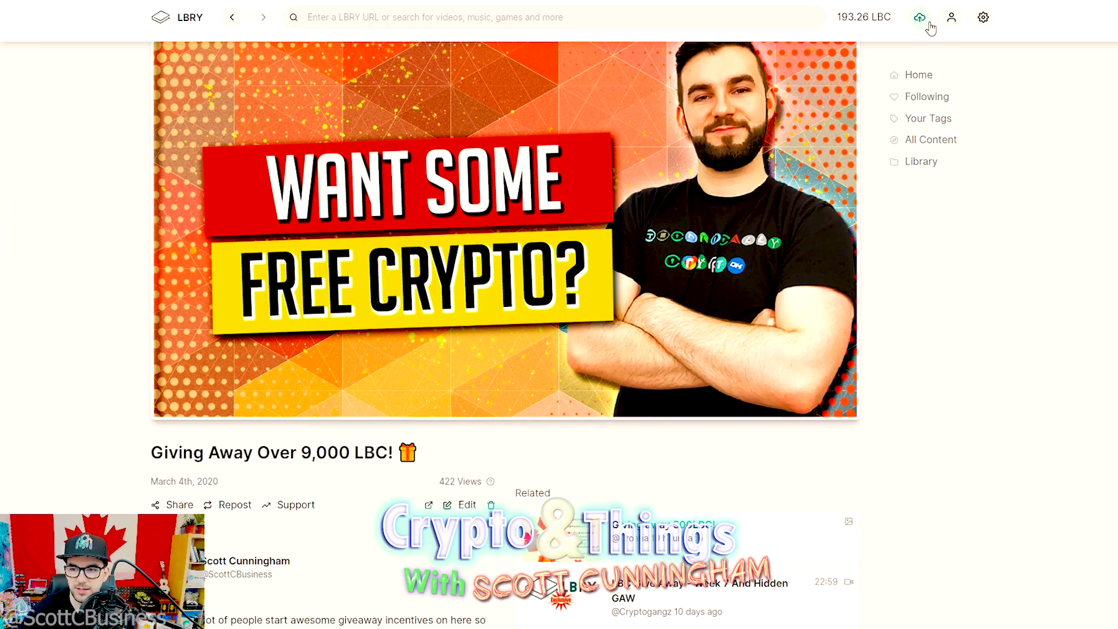
left_click(919, 17)
left_click(934, 58)
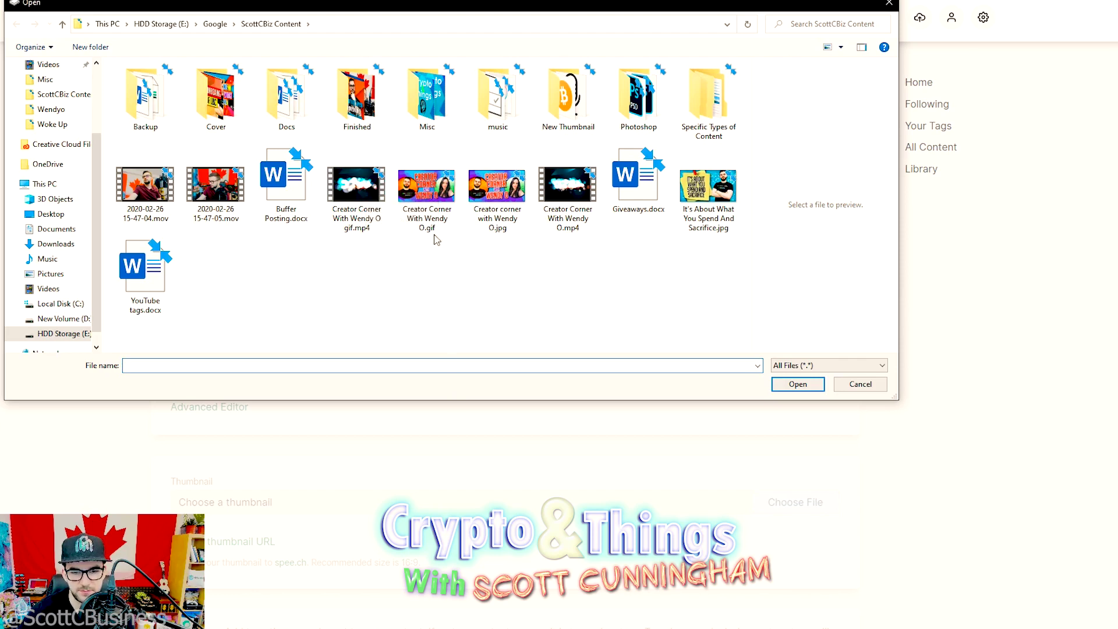
double_click(437, 186)
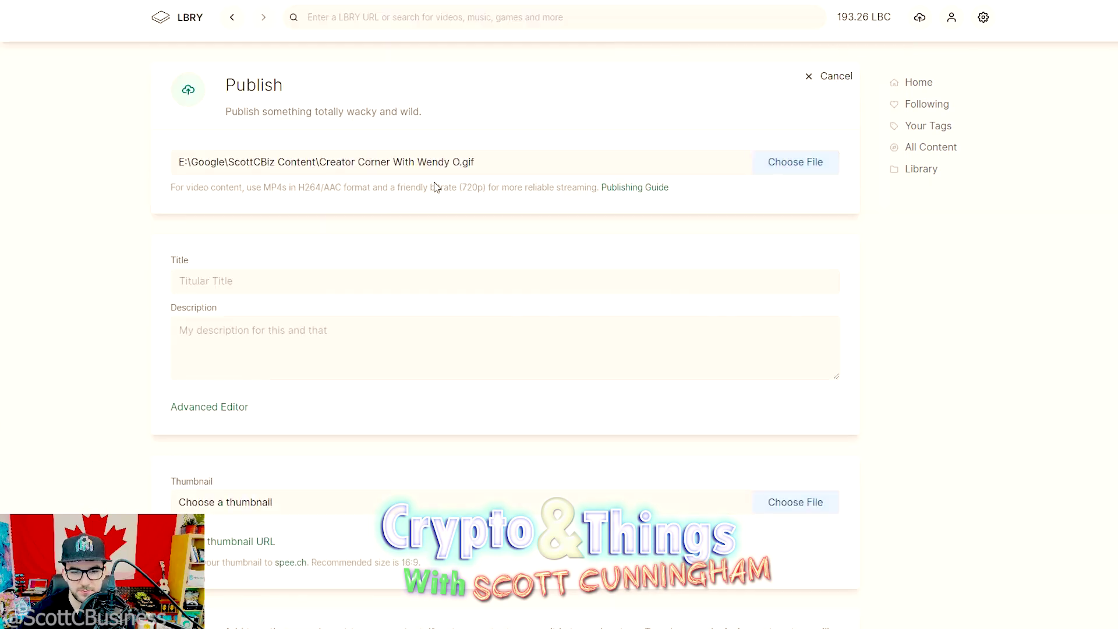
Upload the same Creator Corner GIF as the publish thumbnail
scroll(424, 354, "down", 3)
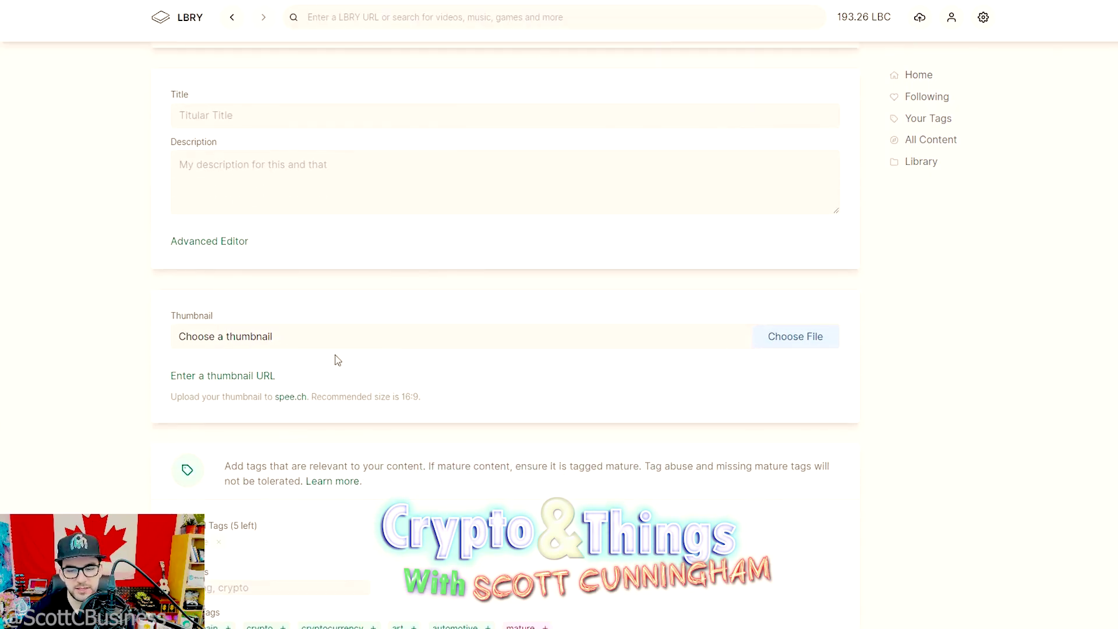
scroll(338, 360, "up", 2)
scroll(289, 301, "down", 2)
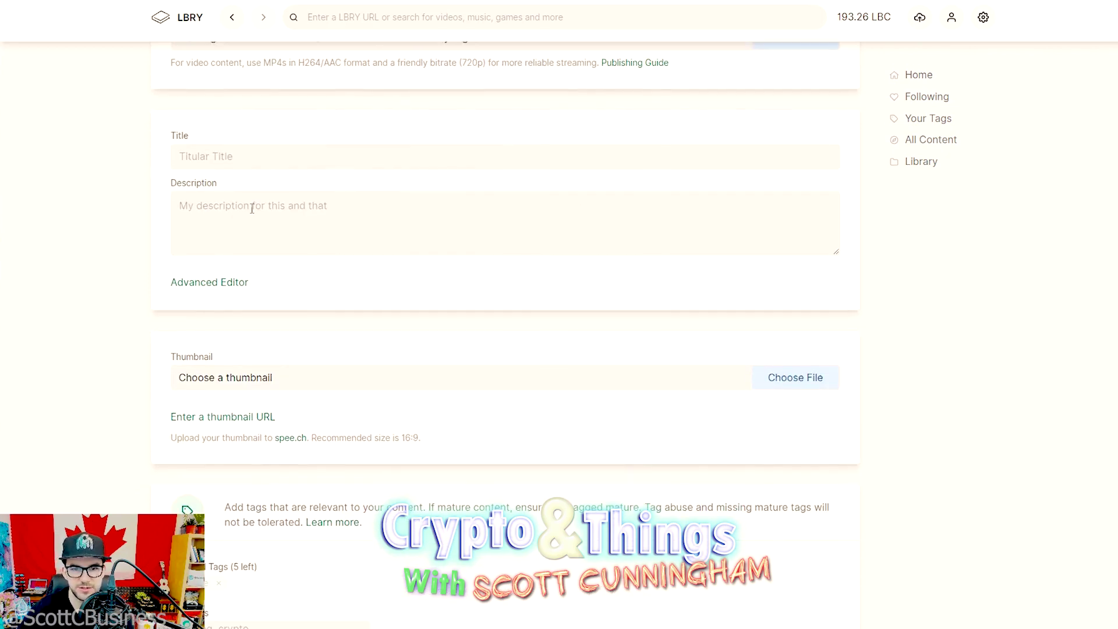
scroll(356, 331, "down", 1)
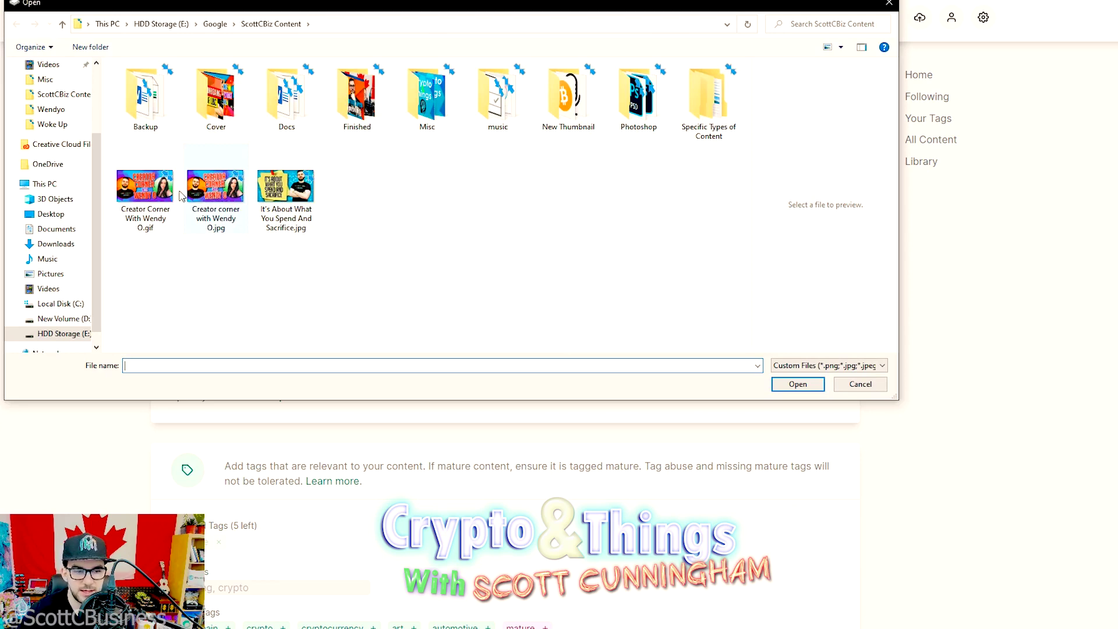
double_click(145, 187)
left_click(457, 370)
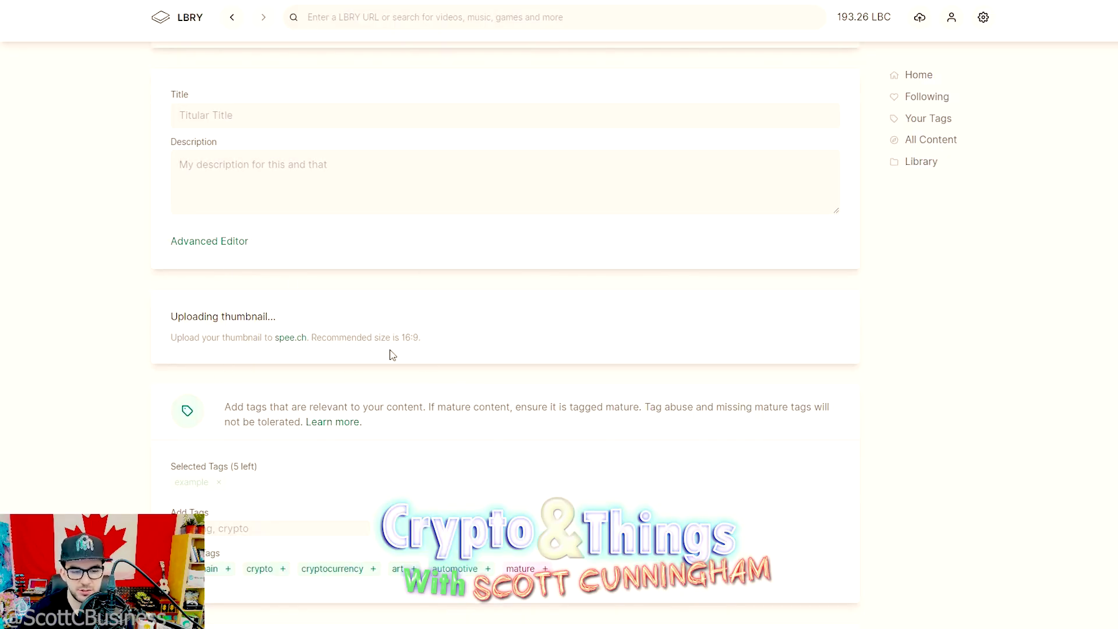
left_click(949, 22)
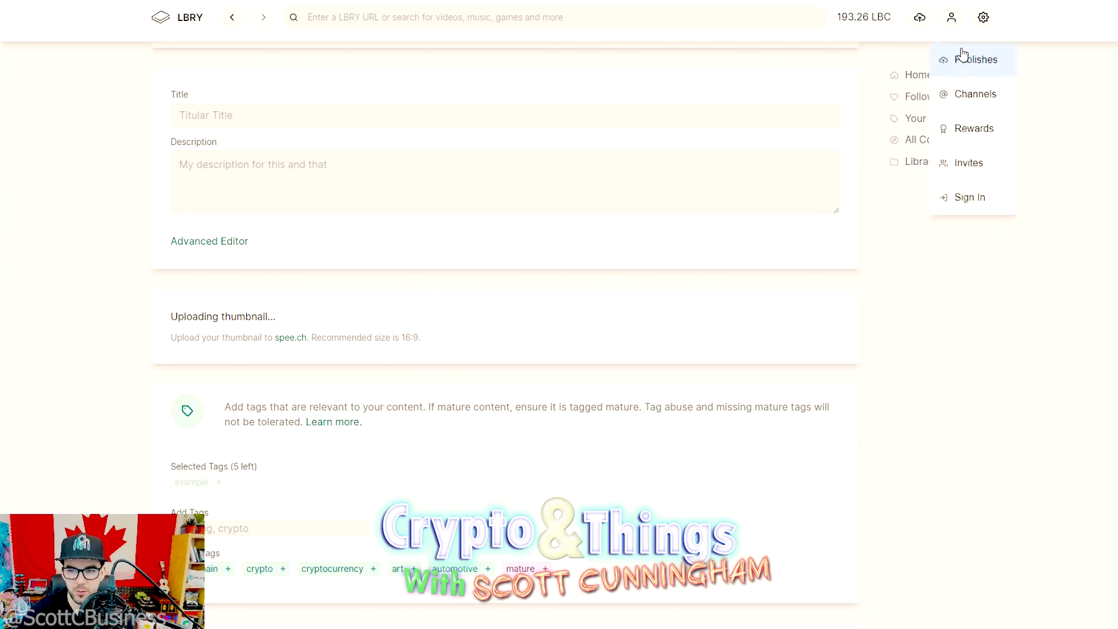
Open the channel's page from the Channels list, then return to the ezgif output GIF
left_click(970, 96)
left_click(270, 116)
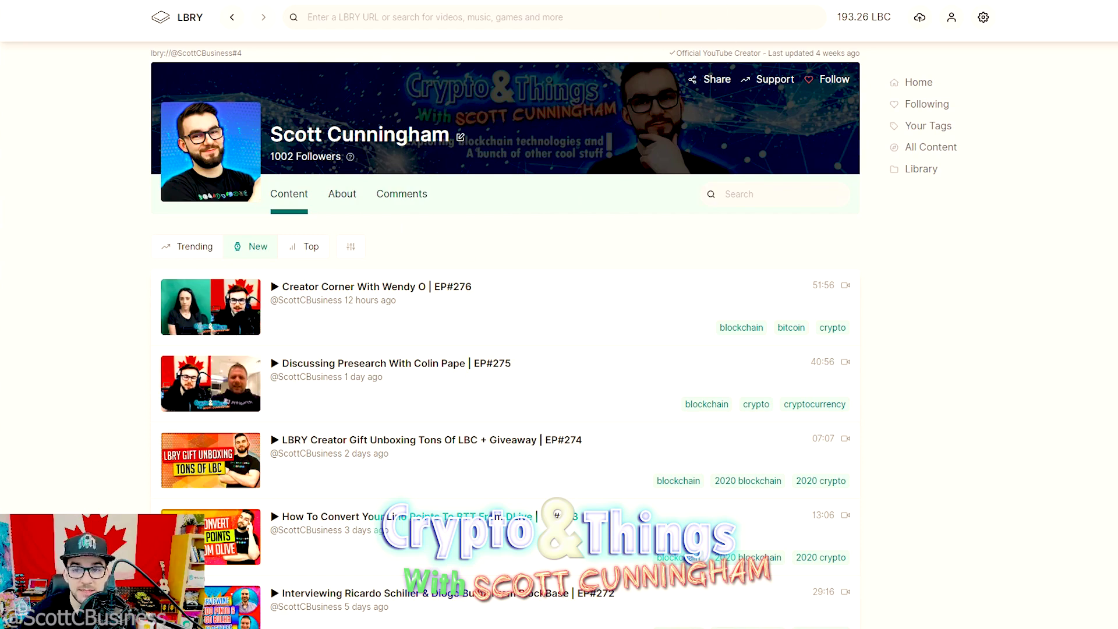
key("alt+Tab")
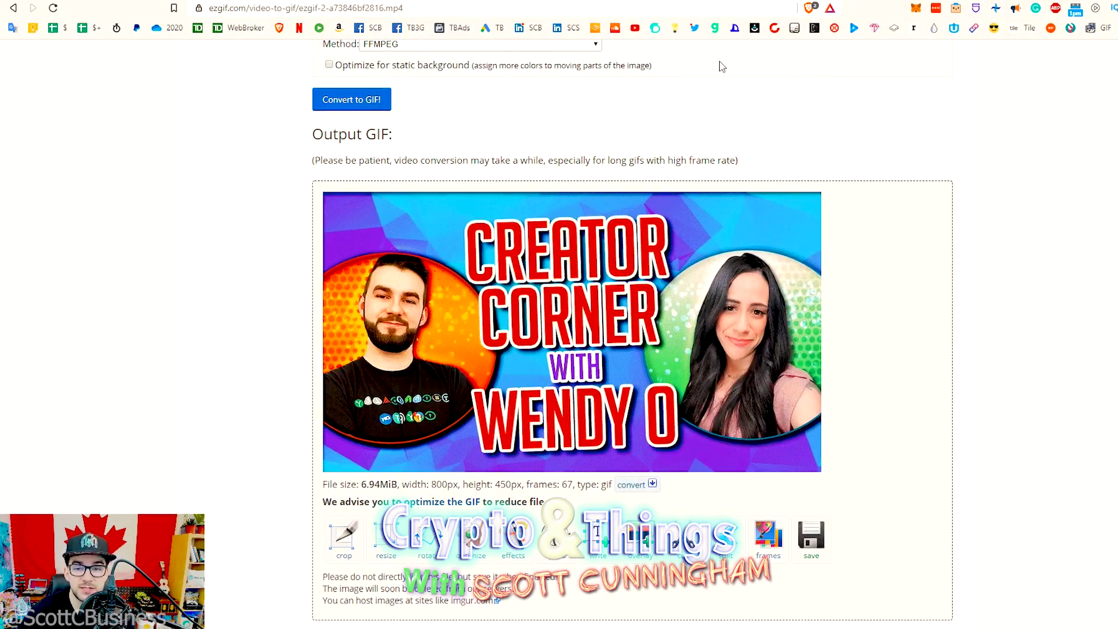
Go from ezgif to the creator's Steemit Posts list via the bookmark
scroll(690, 154, "up", 9)
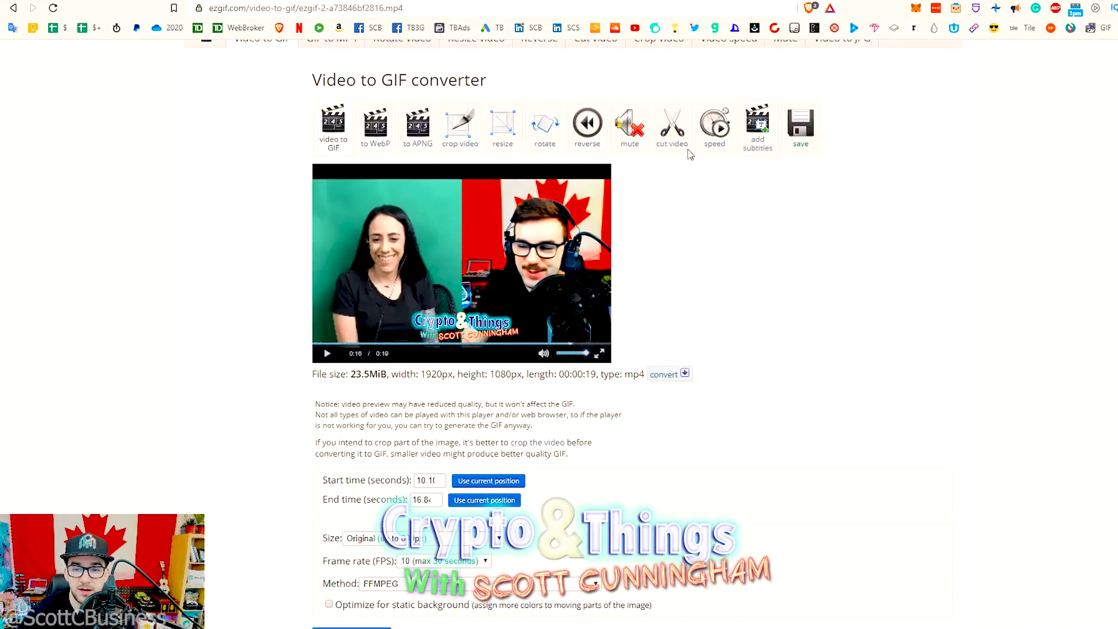
scroll(676, 117, "down", 2)
left_click(655, 29)
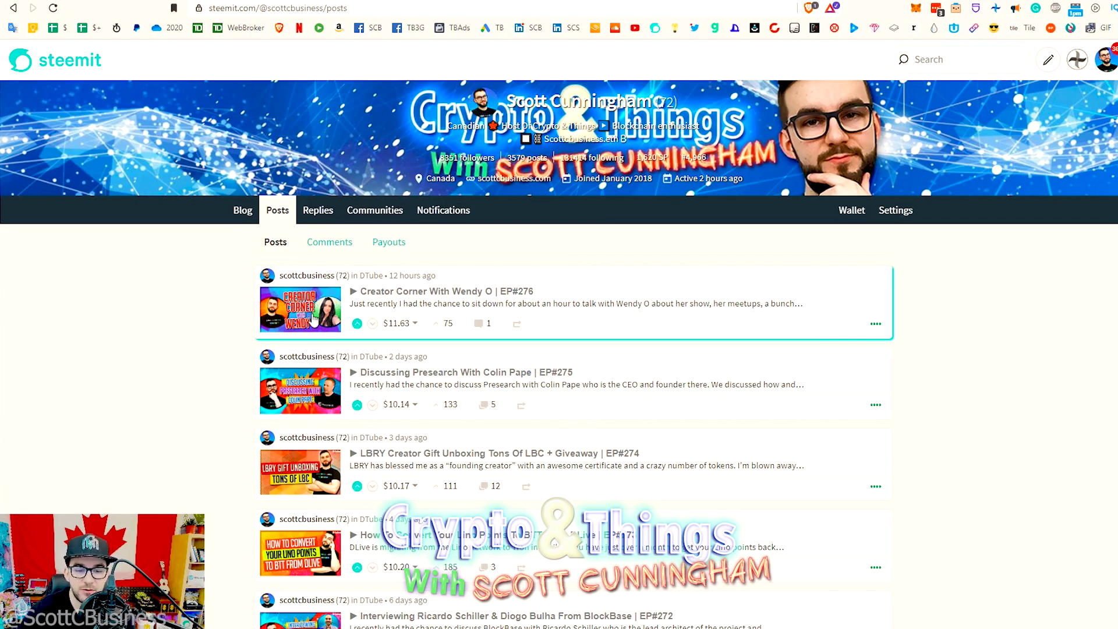
Open the Creator Corner With Wendy O EP#276 Steemit post and play its video
left_click(432, 300)
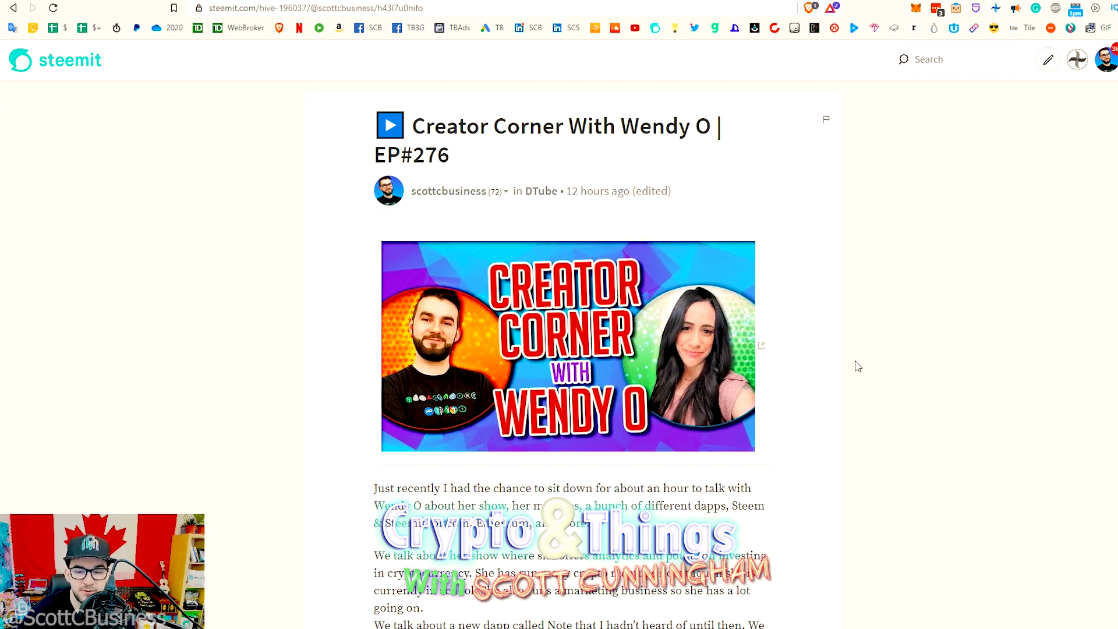
left_click(503, 269)
scroll(465, 285, "down", 2)
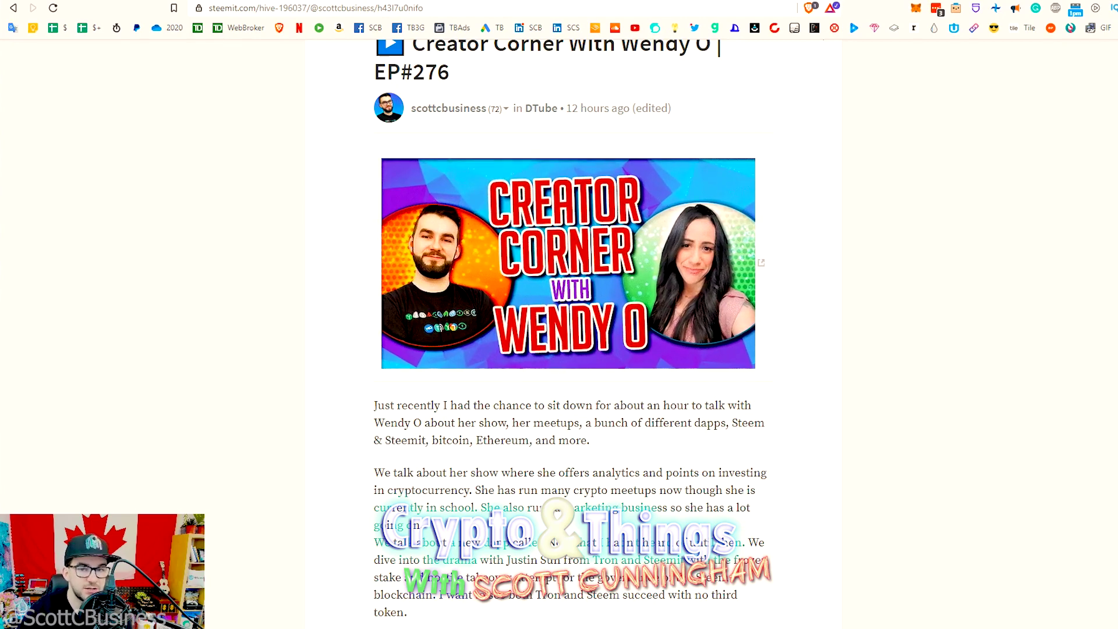
key("alt+Tab")
Maximize the LBRY window showing EP#276's animated thumbnail atop the channel content
left_click_drag(505, 151, 509, 149)
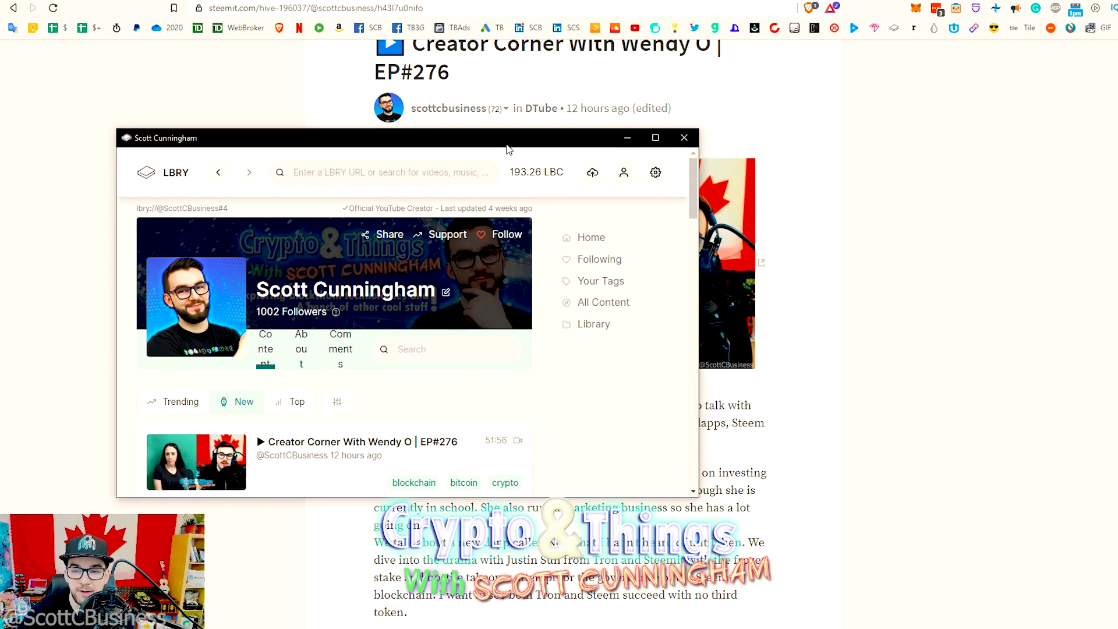
double_click(508, 149)
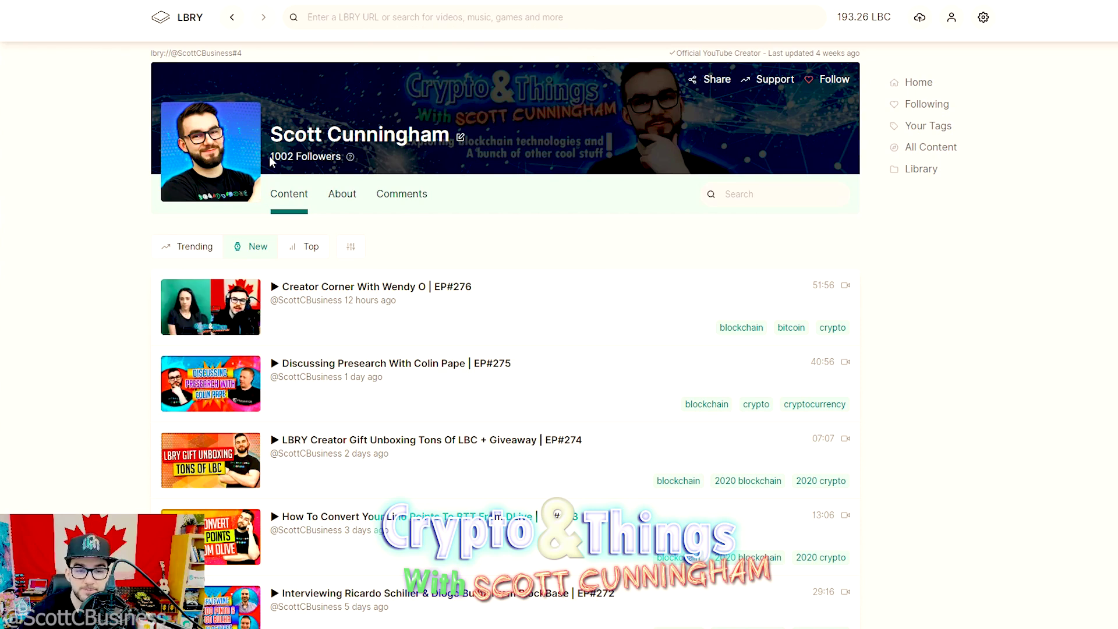
left_click_drag(271, 158, 290, 159)
left_click(948, 252)
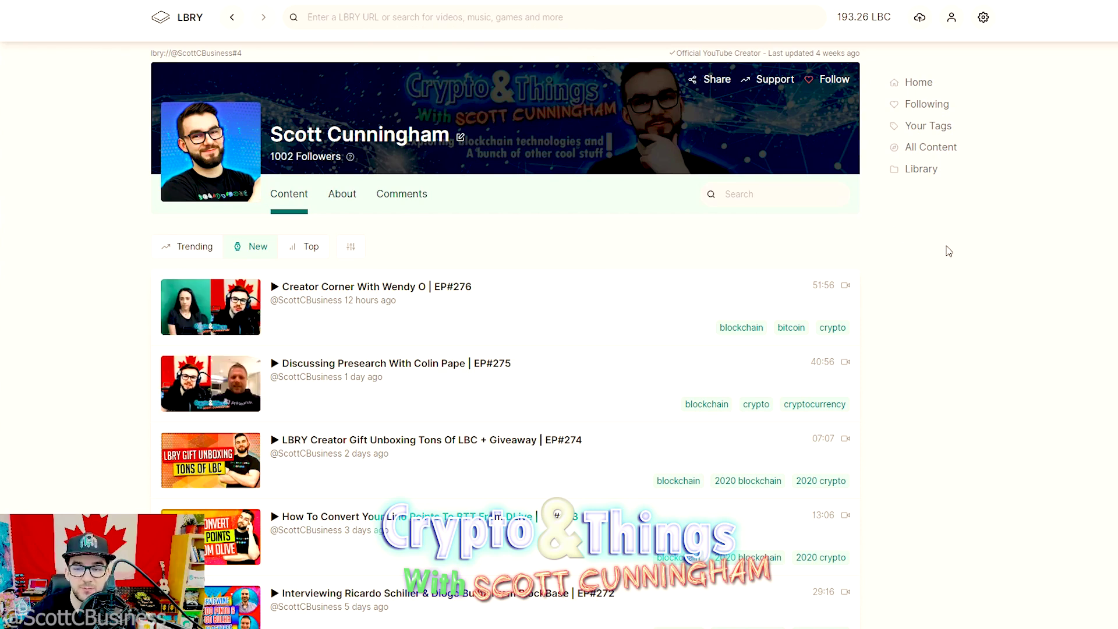
scroll(350, 501, "down", 4)
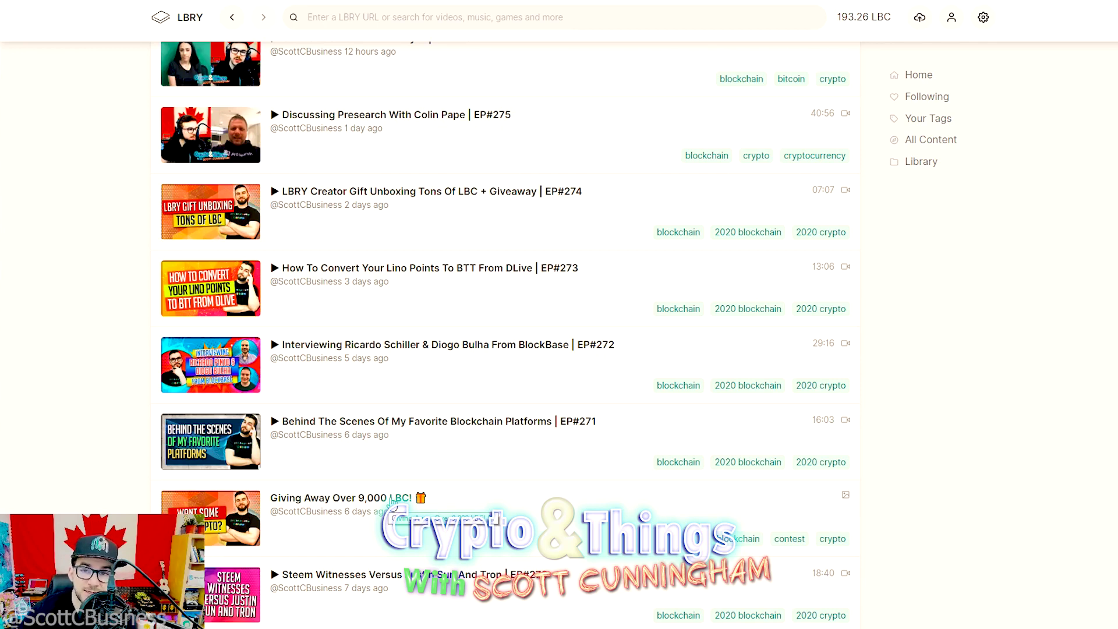
scroll(519, 394, "up", 5)
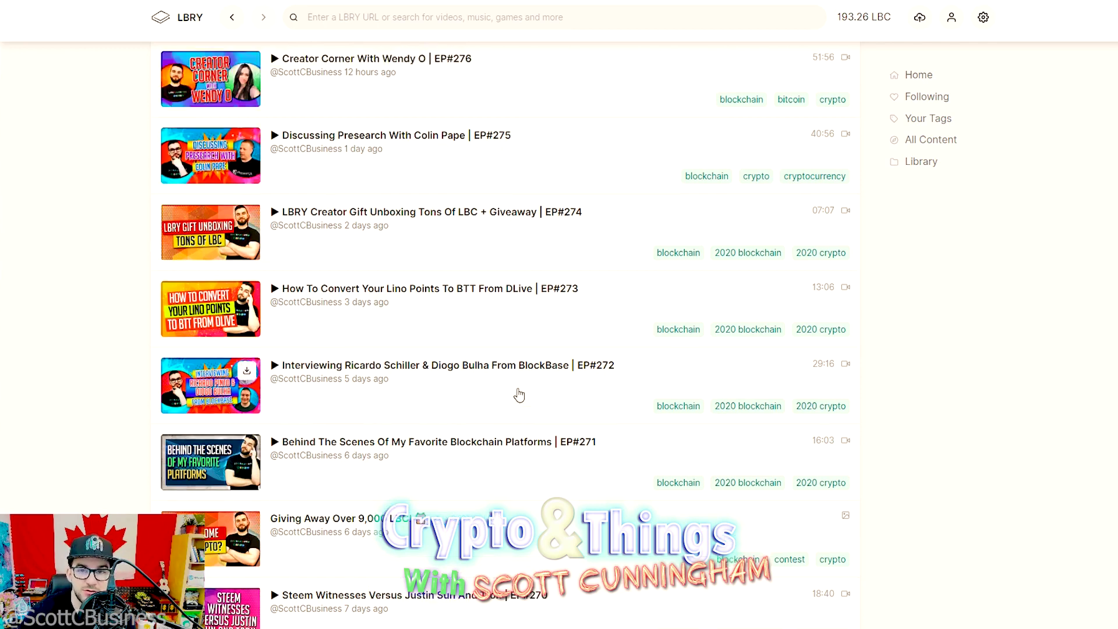